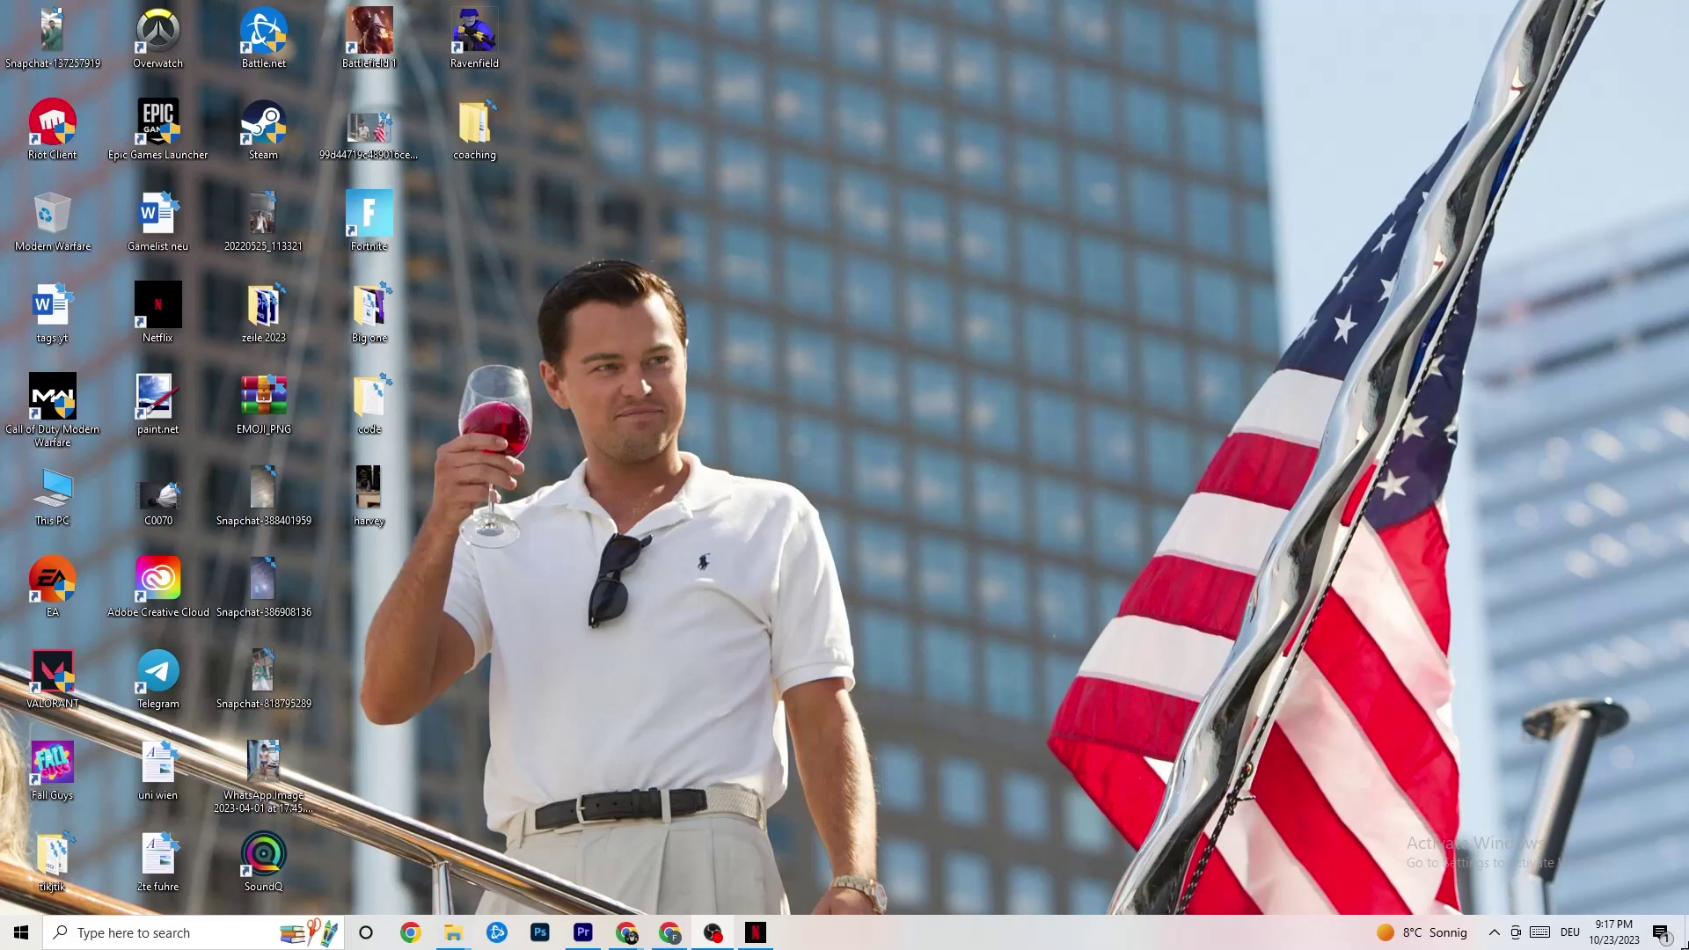
# Open Windows Settings from the Start menu and go to System > Display.
pyautogui.click(7, 937)
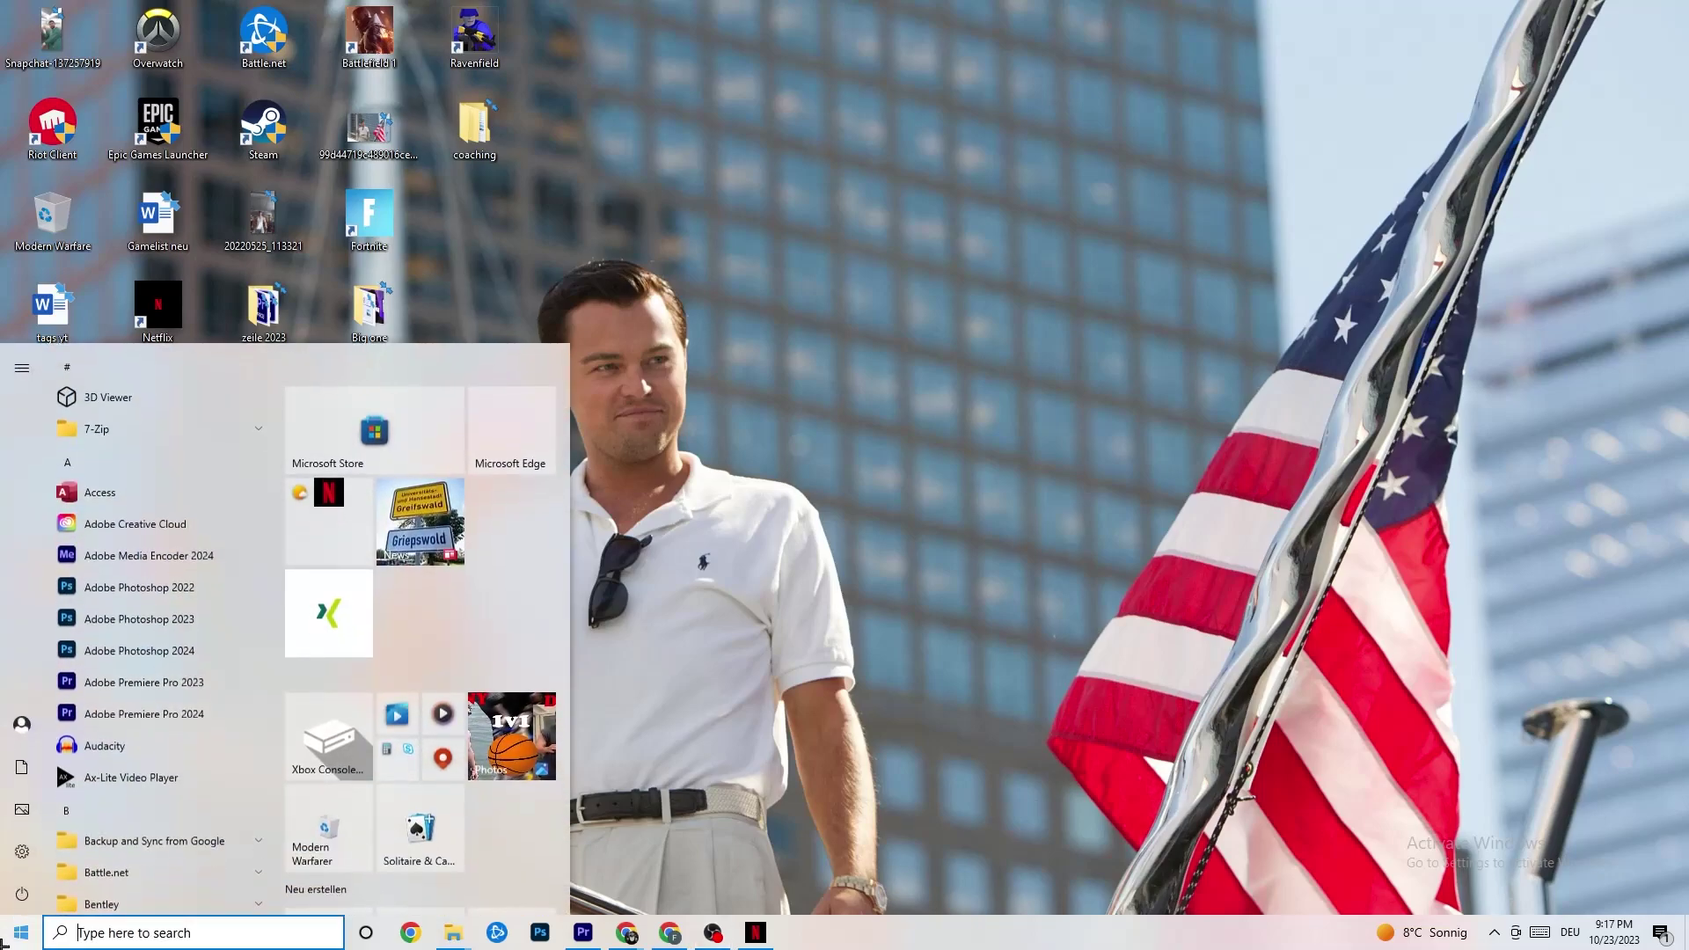
pyautogui.click(22, 851)
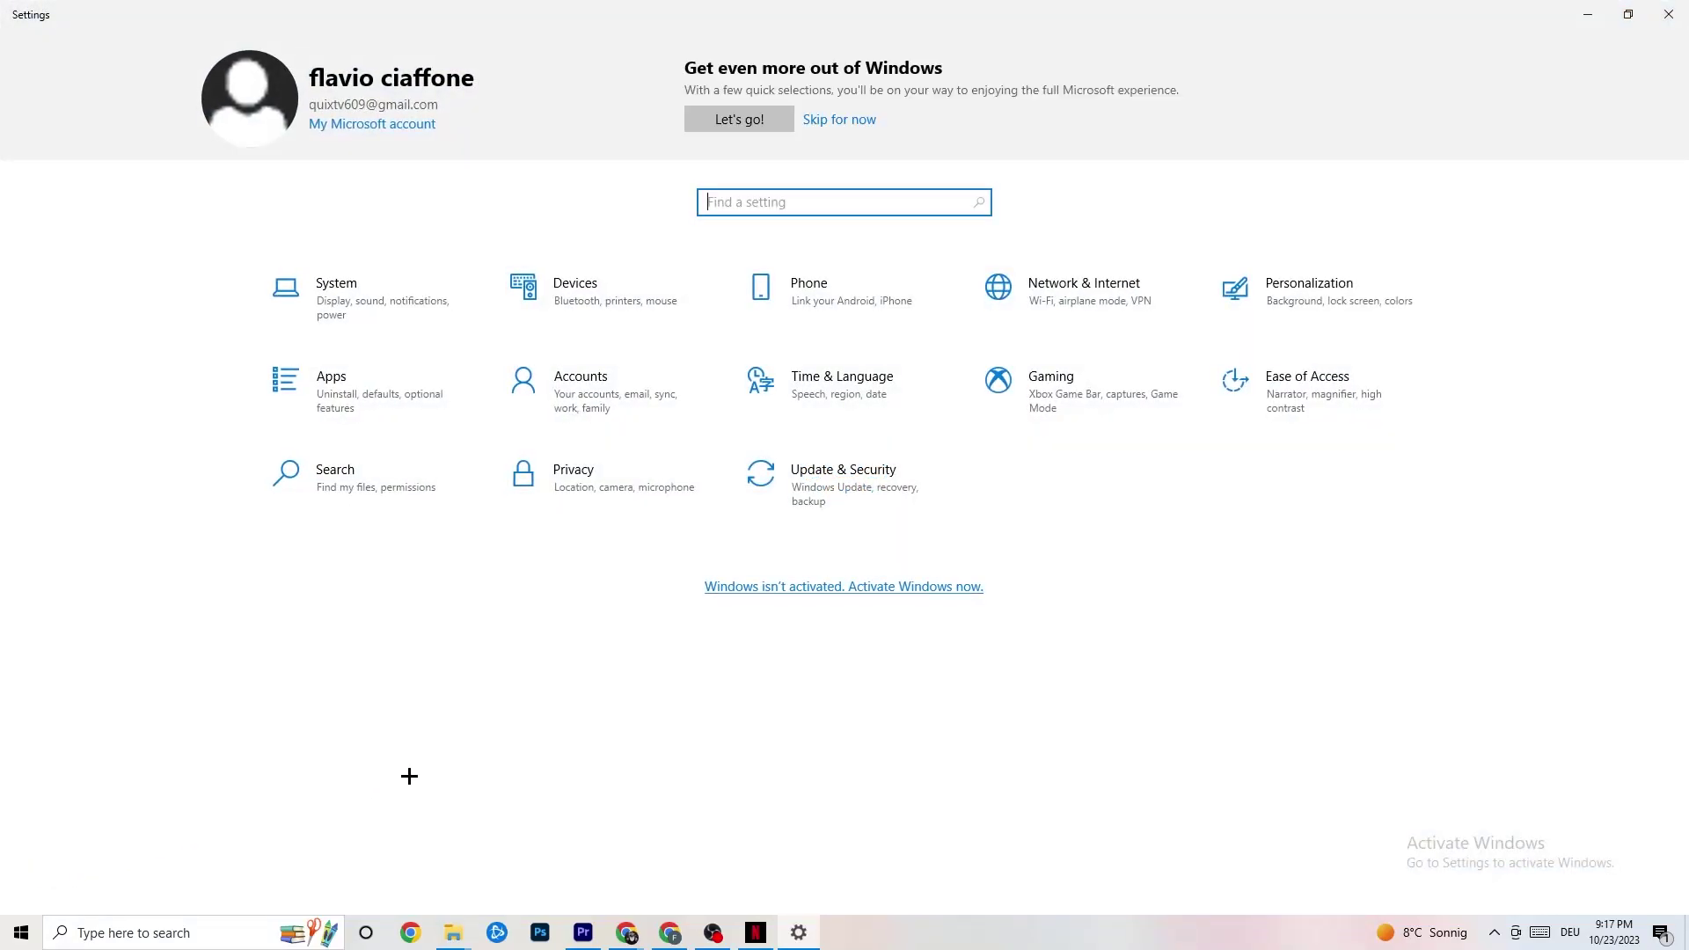
pyautogui.click(364, 303)
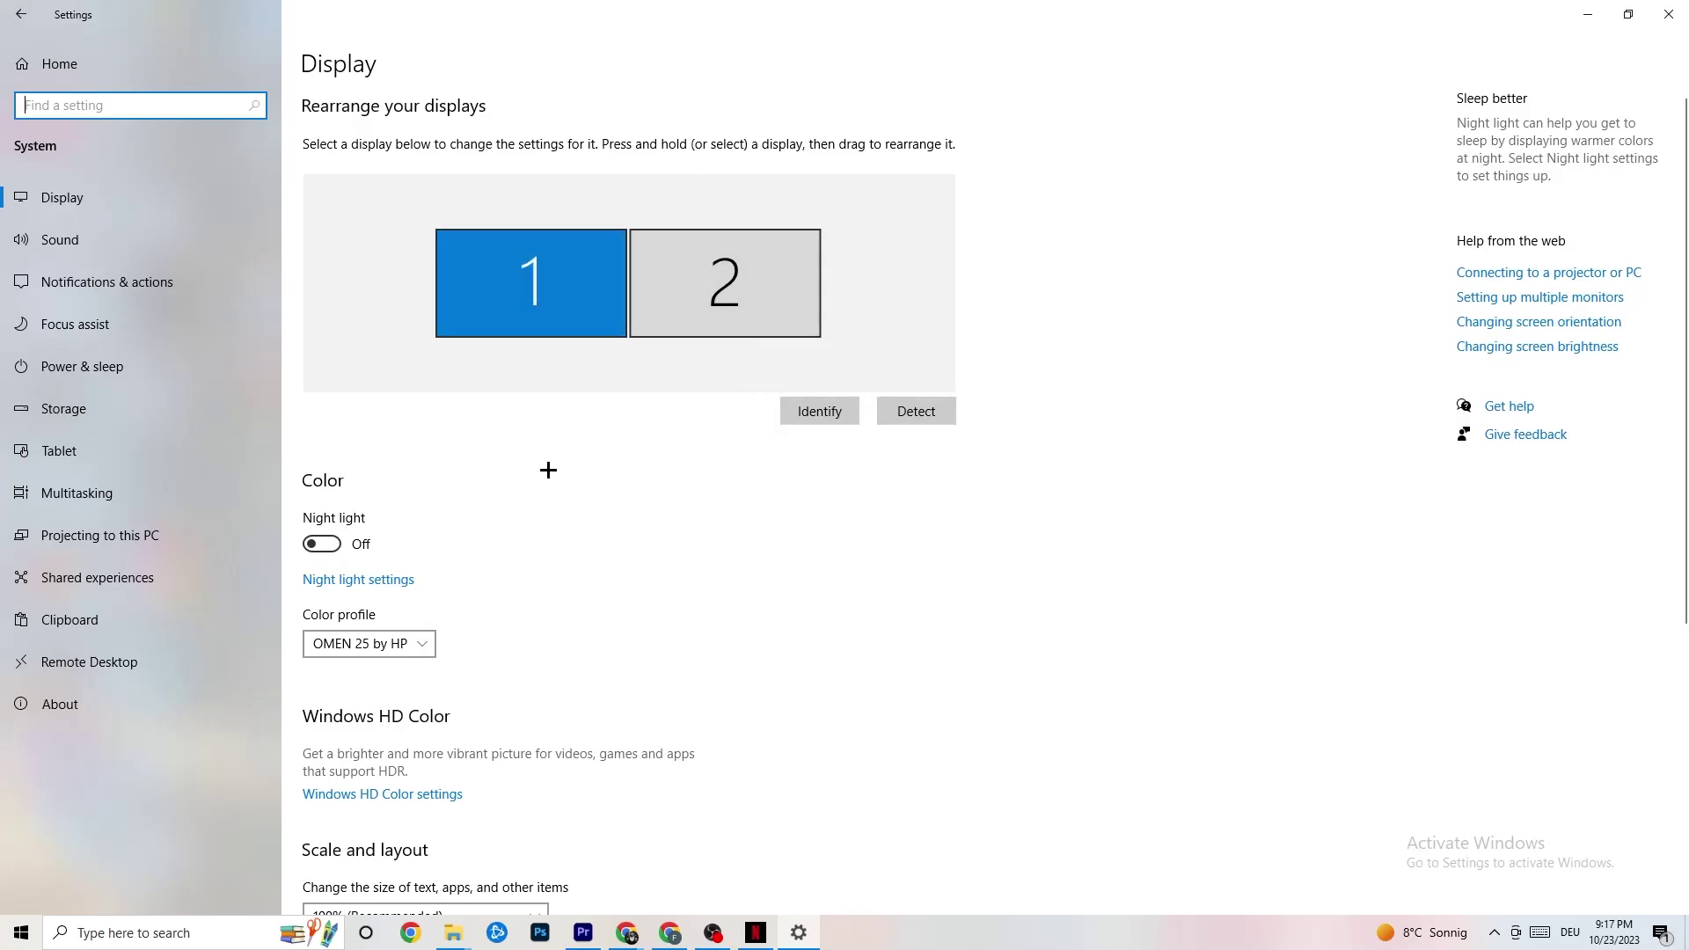
# Review the Display color profile and scaling options, keeping scaling at 100% (Recommended).
pyautogui.scroll(-2, 550, 345)
pyautogui.scroll(-2, 550, 344)
pyautogui.click(427, 232)
pyautogui.click(550, 185)
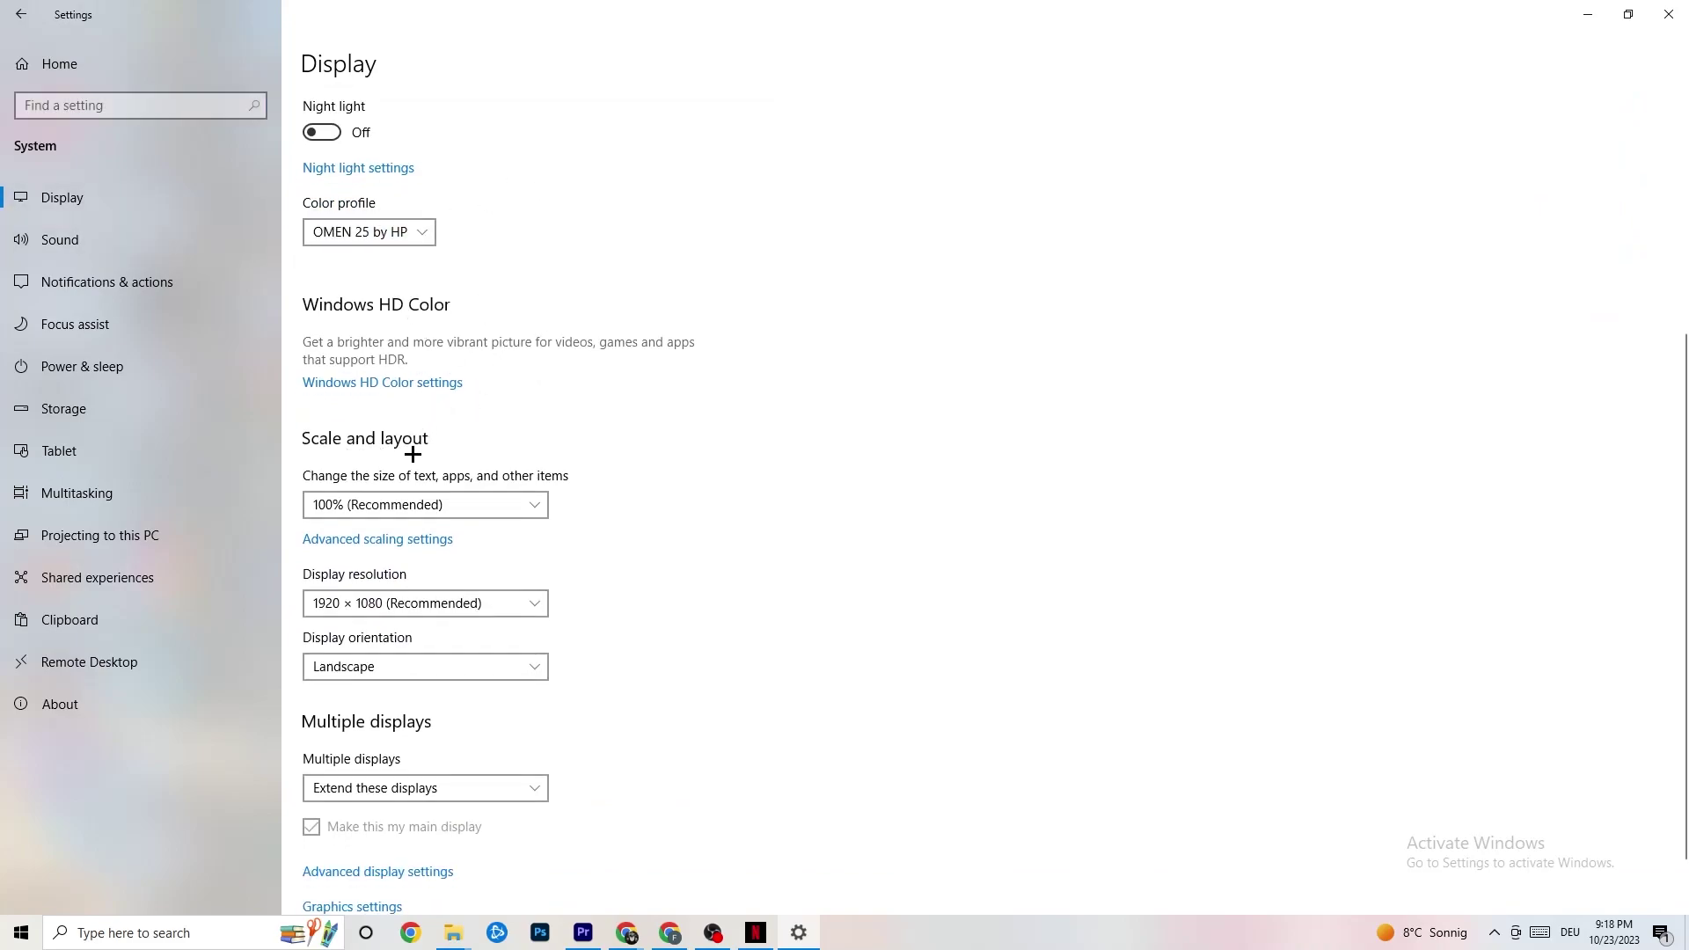
pyautogui.click(517, 504)
pyautogui.click(723, 431)
# Confirm resolution stays at 1920 × 1080, then go to the Storage page.
pyautogui.click(536, 603)
pyautogui.click(737, 548)
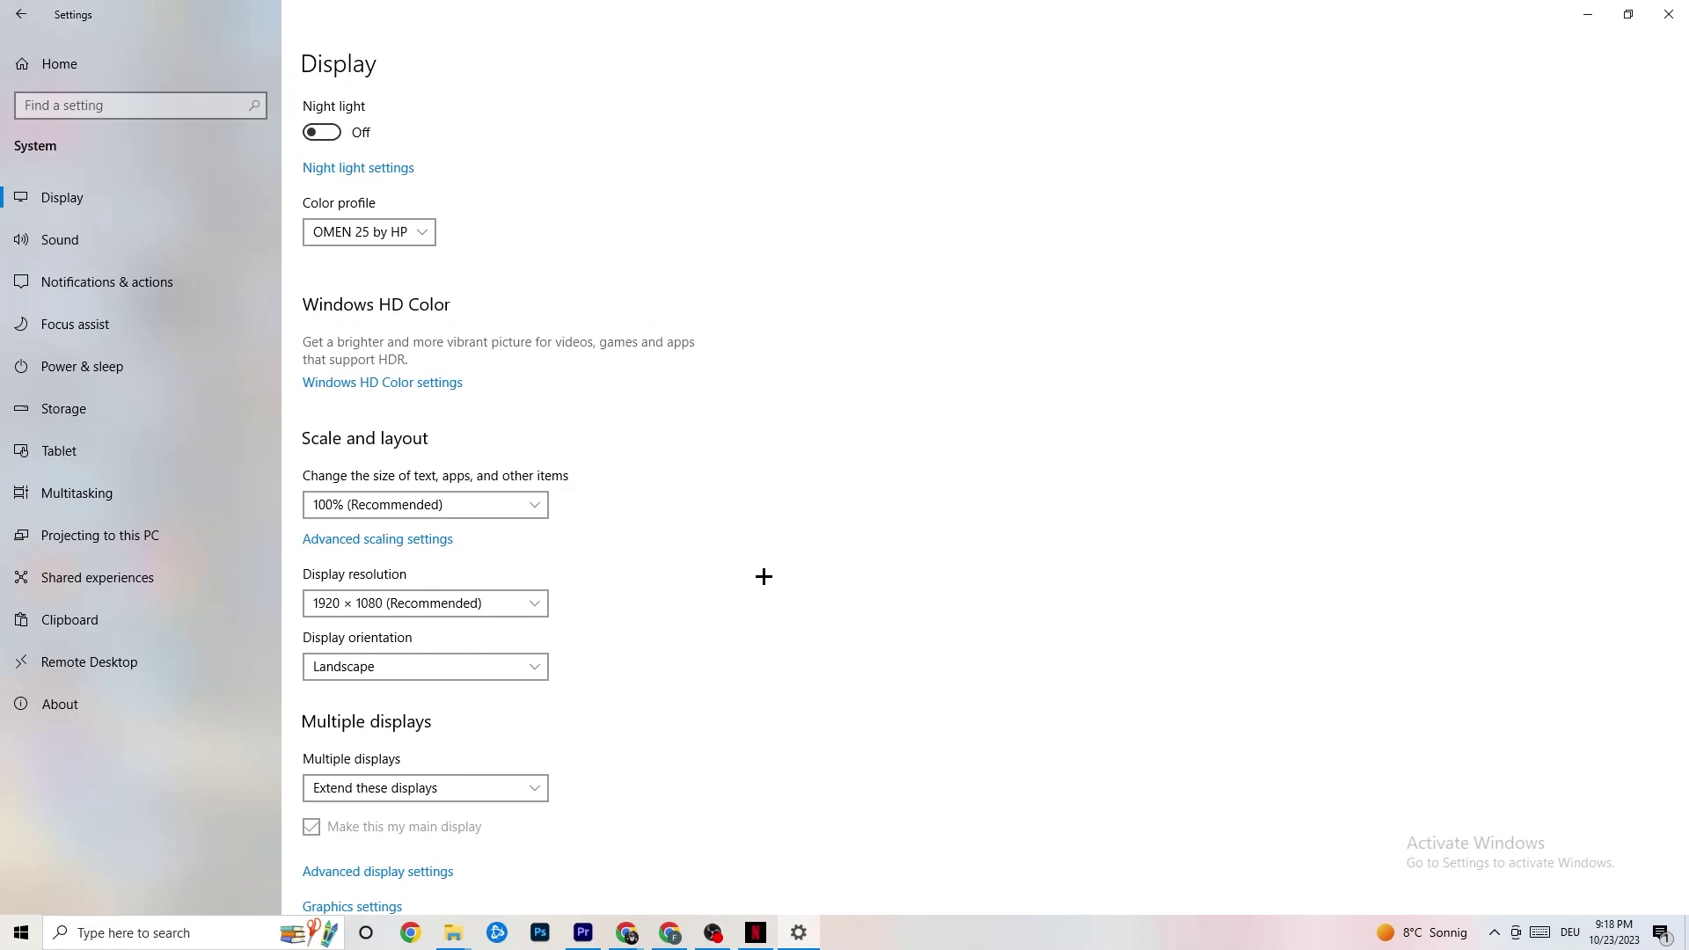
pyautogui.click(548, 603)
pyautogui.click(702, 566)
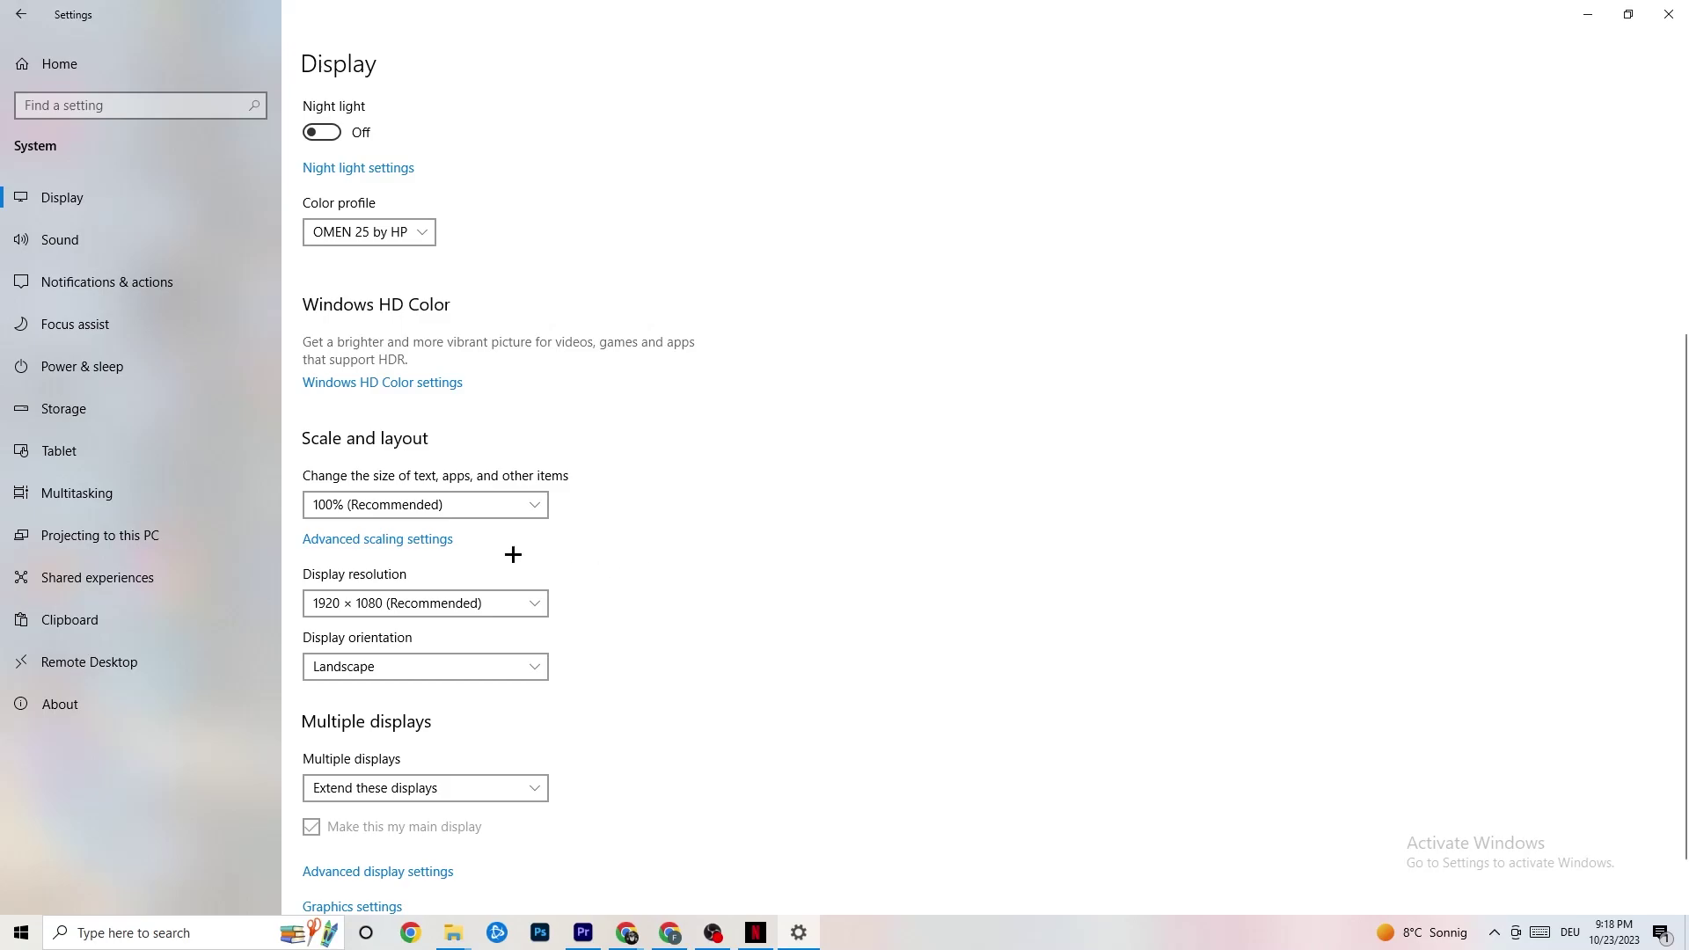
pyautogui.click(110, 422)
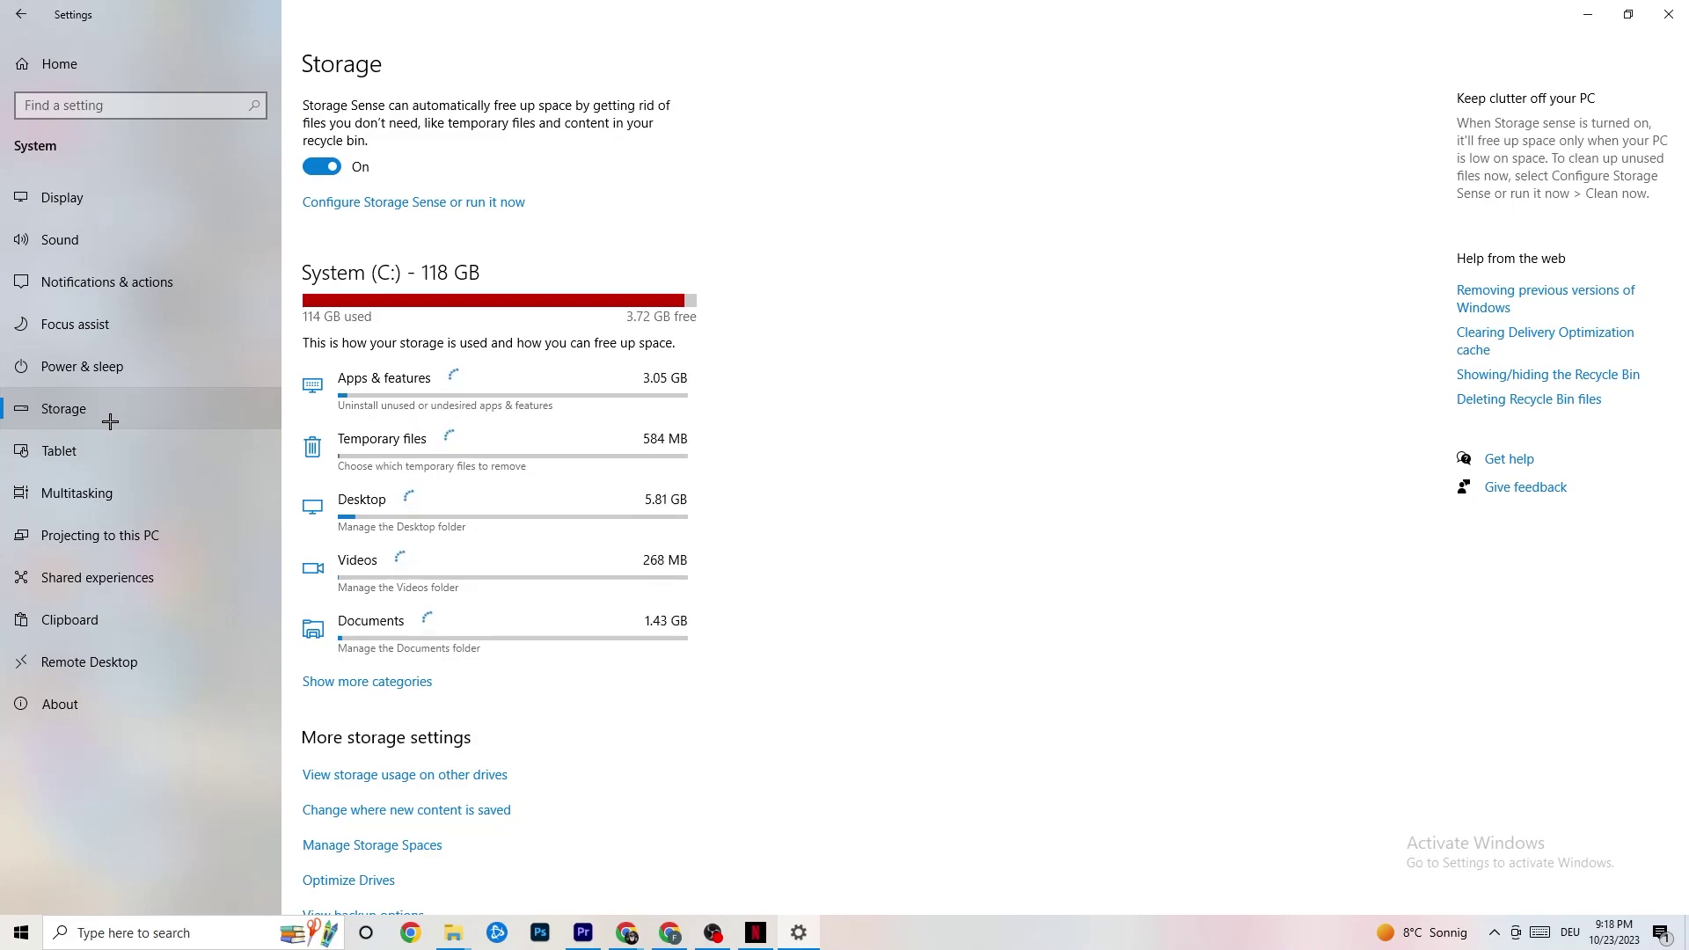
# Review Storage Sense settings, keeping weekly runs and 14-day recycle bin cleanup, then go back.
pyautogui.click(486, 215)
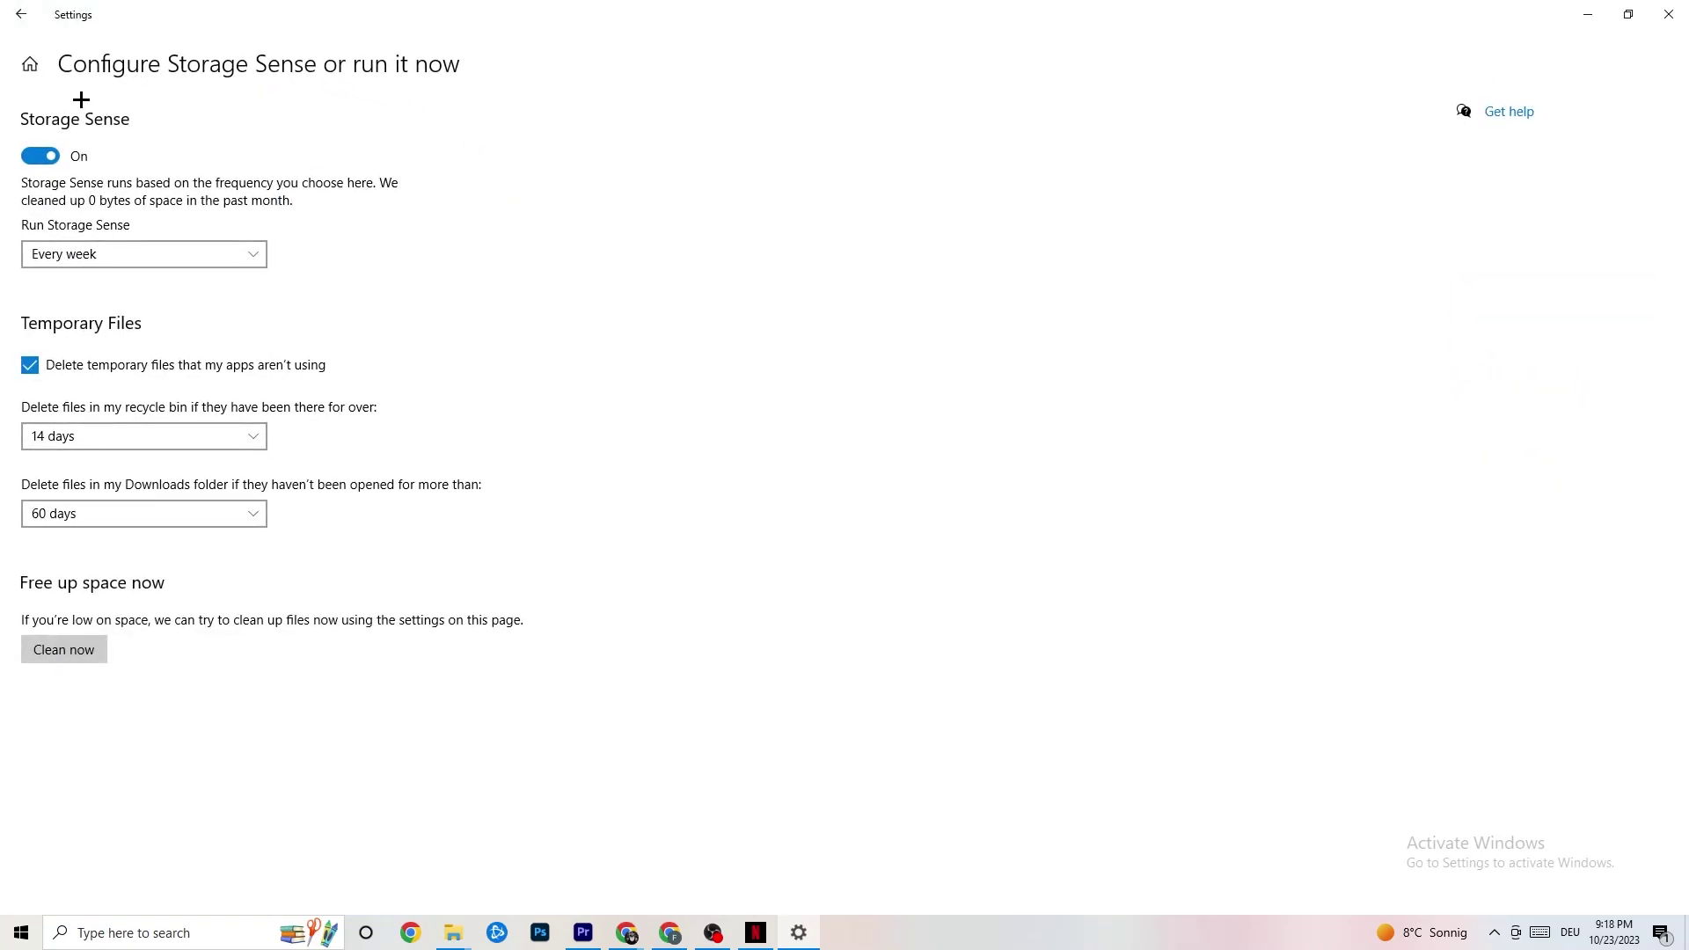
pyautogui.click(176, 435)
pyautogui.click(160, 285)
pyautogui.click(160, 255)
pyautogui.click(304, 252)
pyautogui.click(14, 7)
pyautogui.click(14, 7)
# Review Power & sleep power plans, leaving Balanced active, then close Power Options and return Home.
pyautogui.click(409, 295)
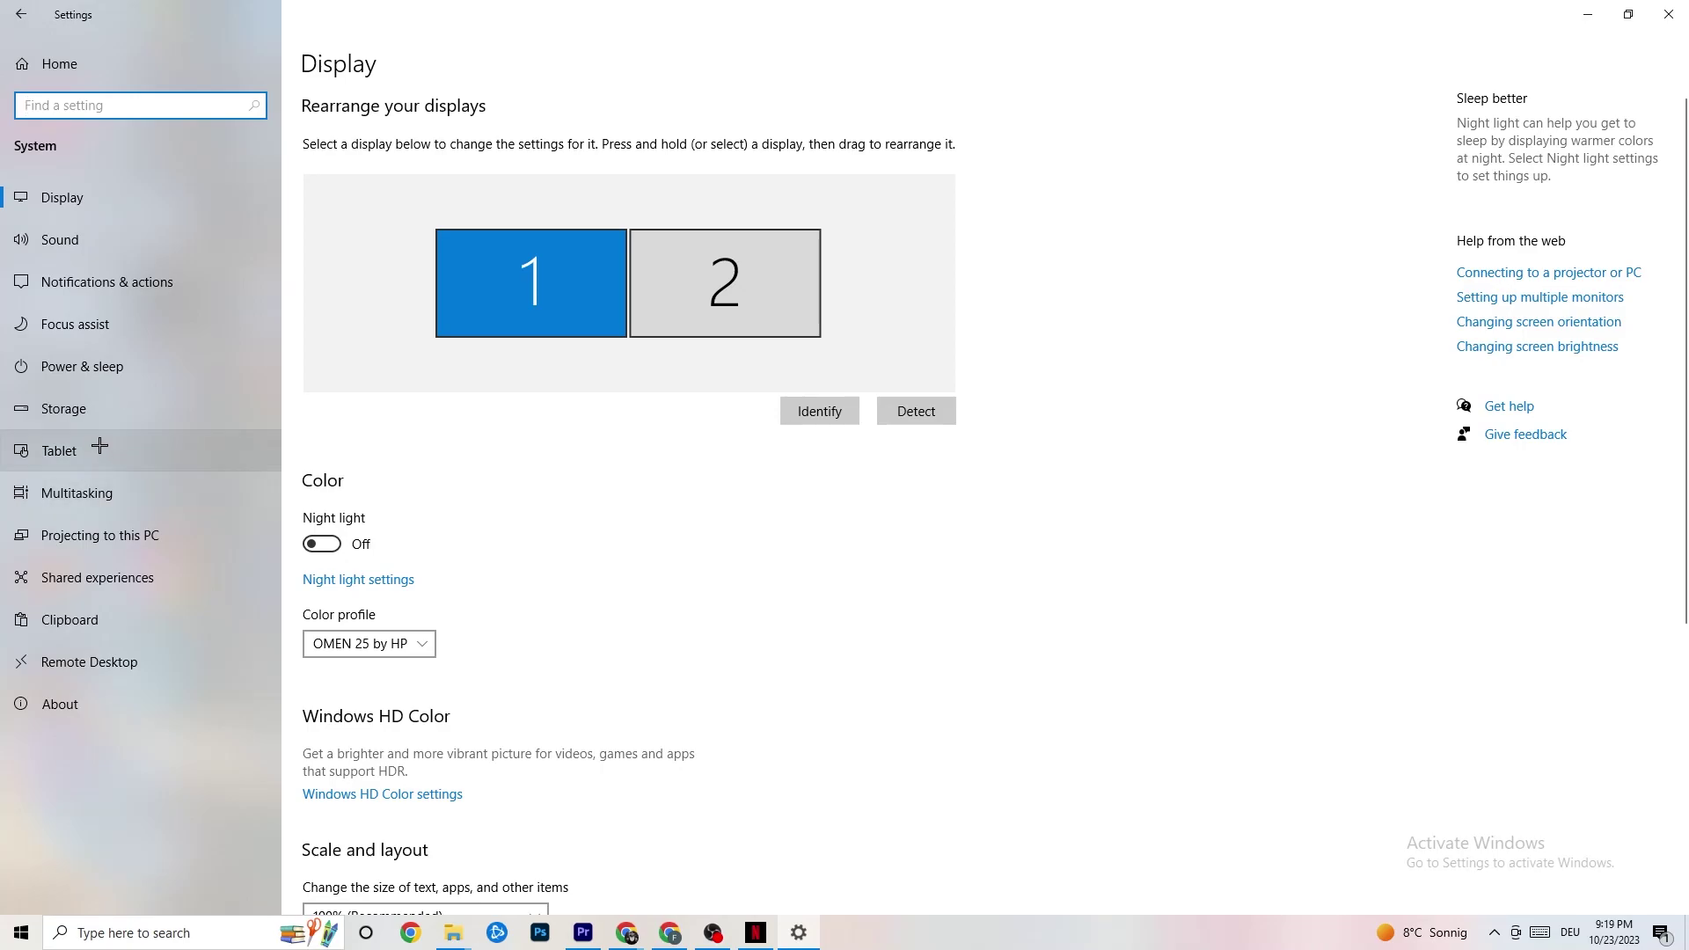
pyautogui.click(57, 360)
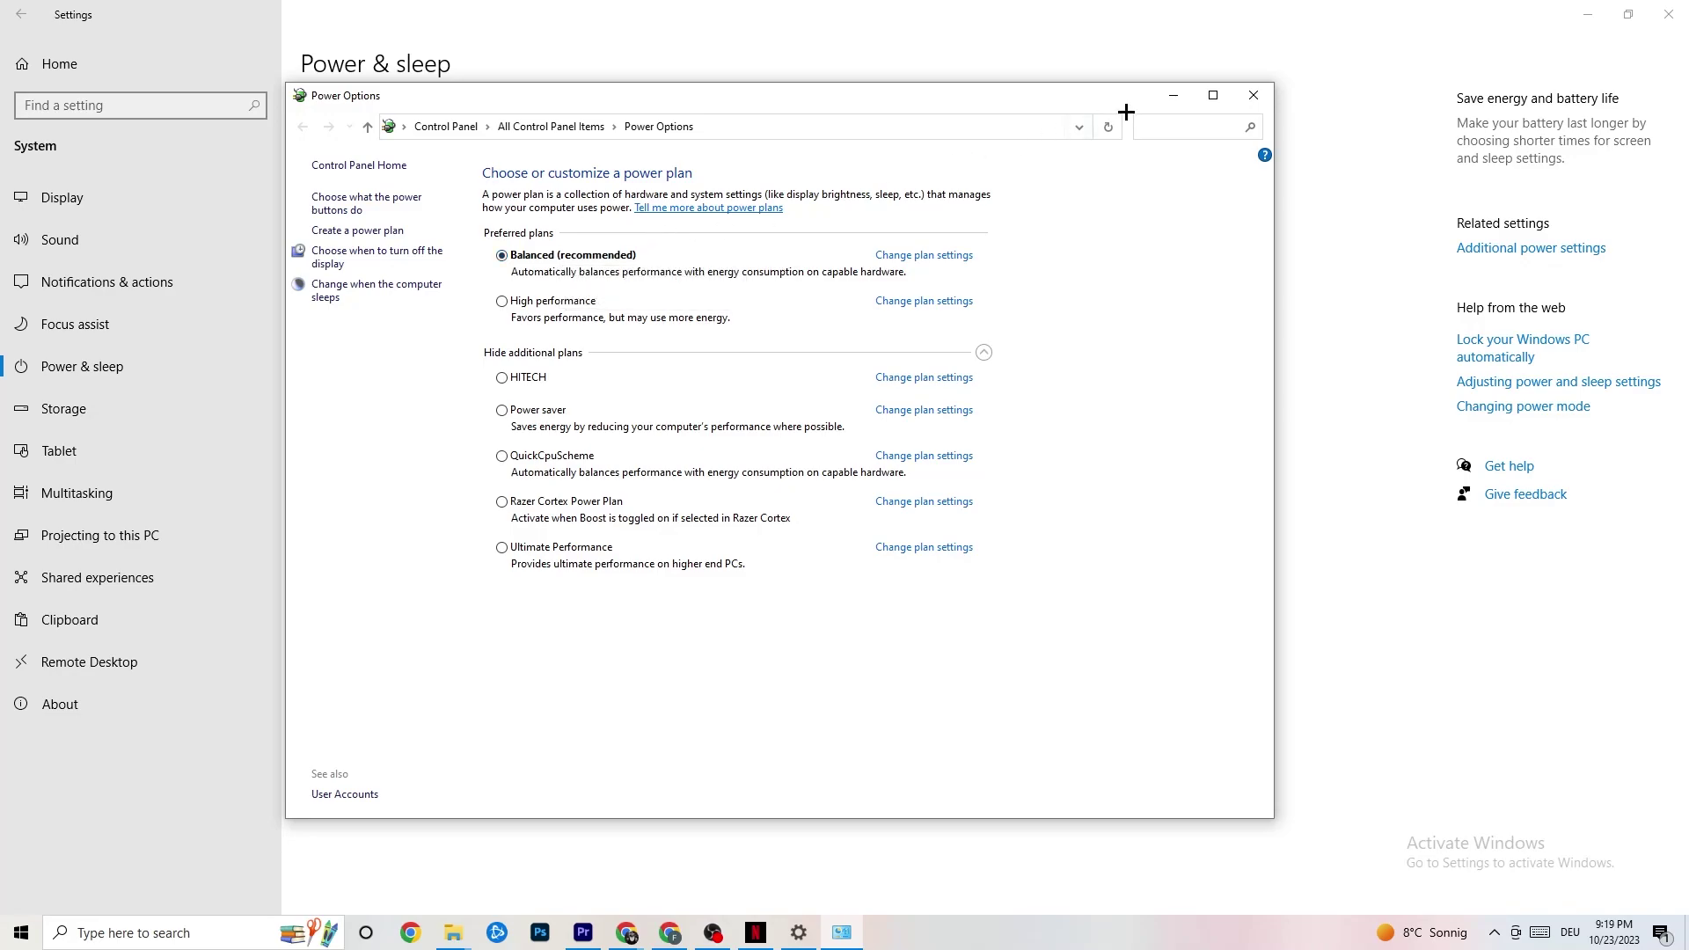
pyautogui.click(1256, 96)
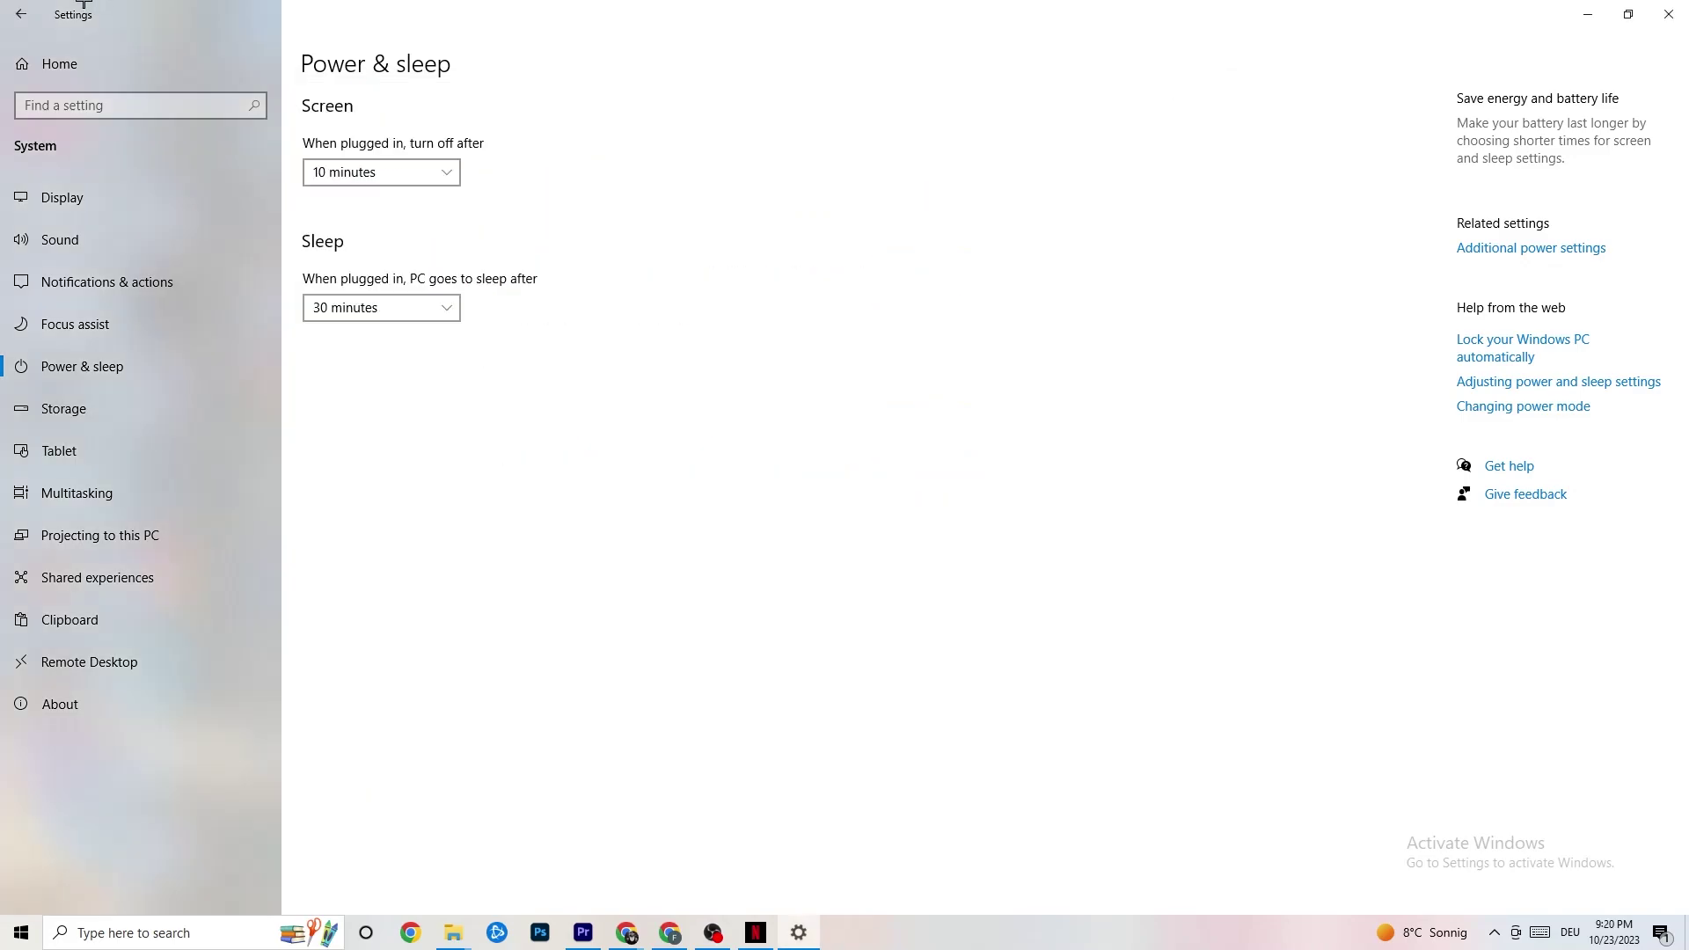
pyautogui.click(29, 12)
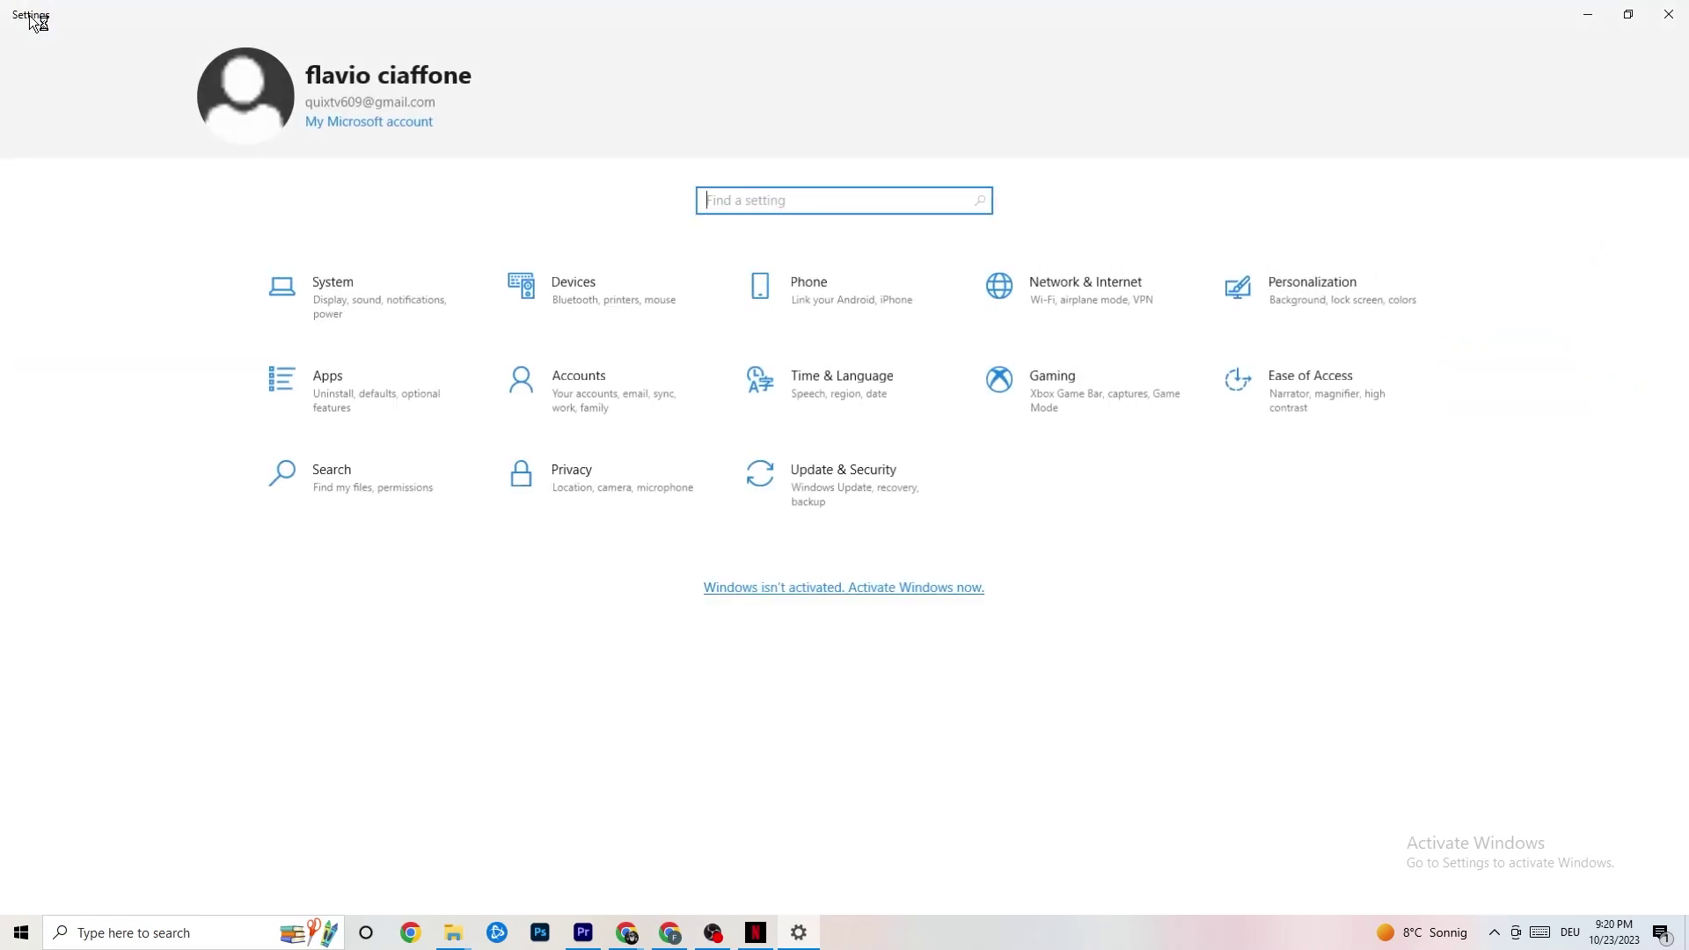
# Open Gaming settings, leave Xbox Game Bar off, and go to the Captures page.
pyautogui.click(1072, 412)
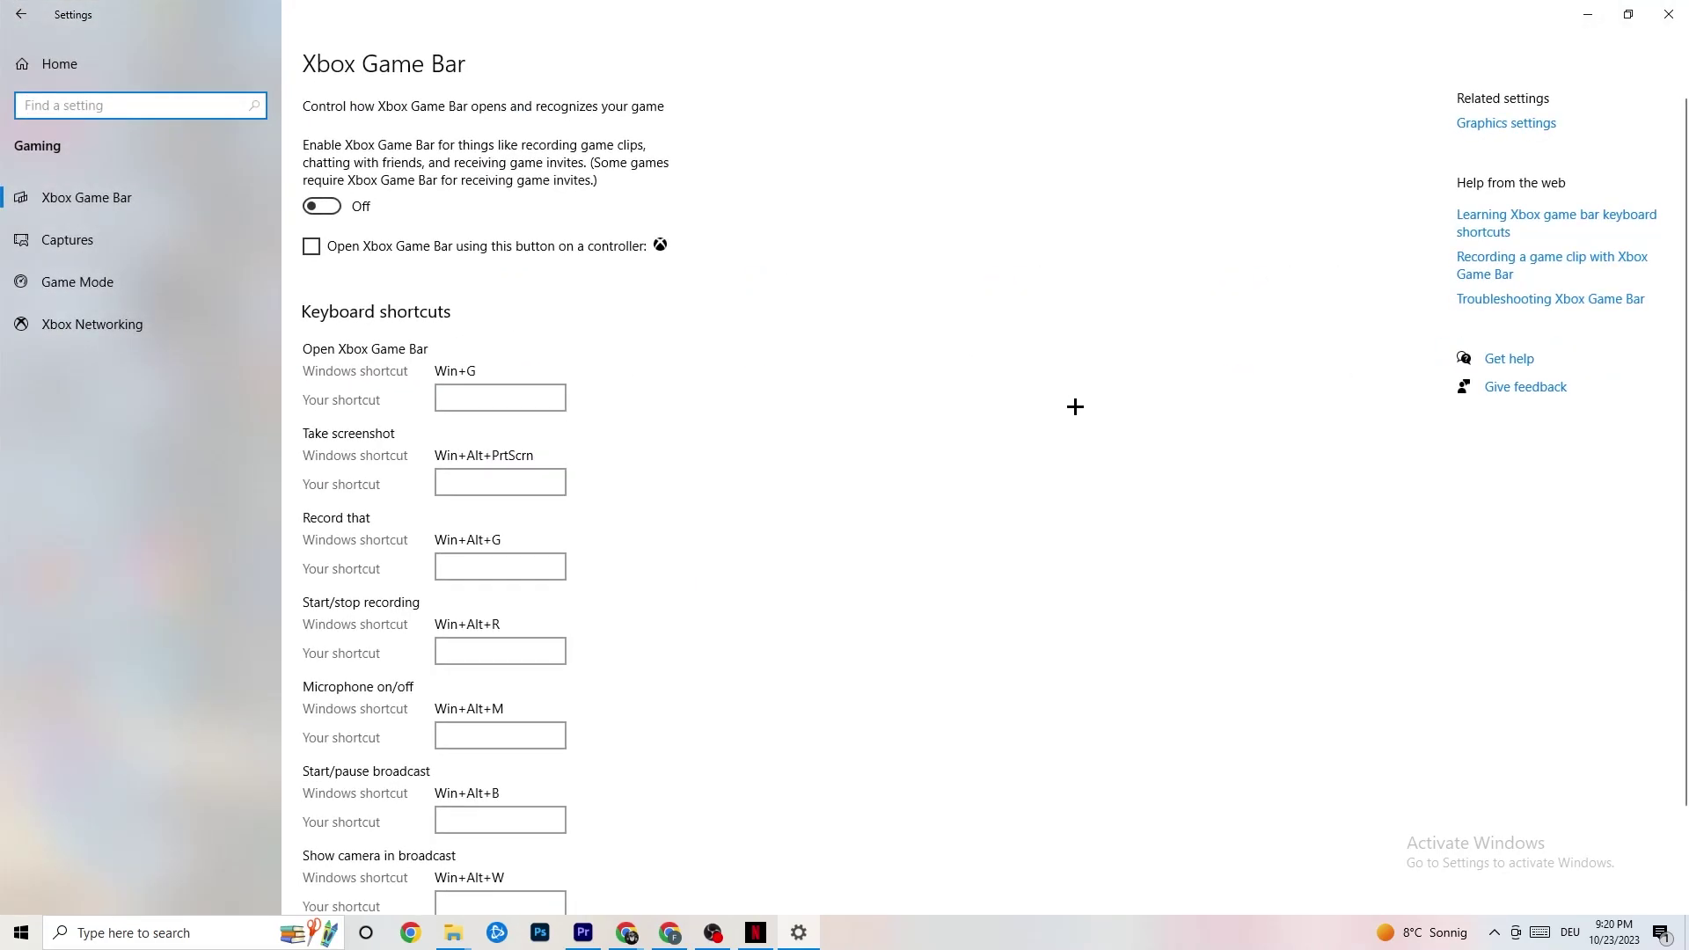
pyautogui.scroll(-2, 604, 492)
pyautogui.scroll(2, 640, 505)
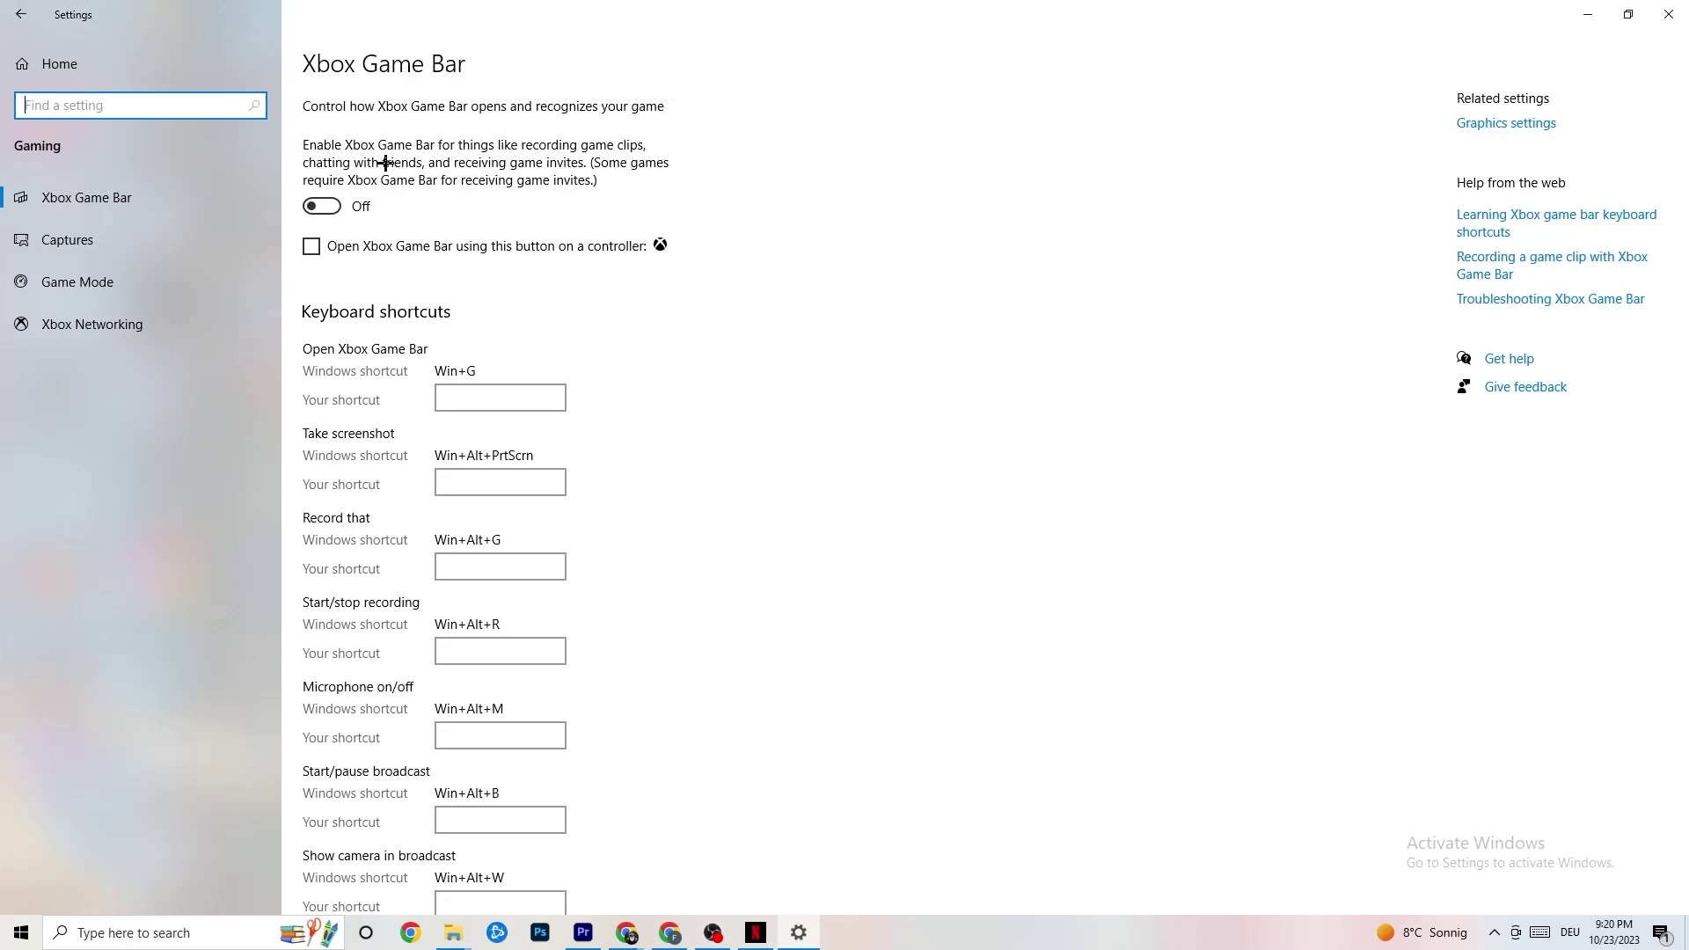
pyautogui.click(407, 211)
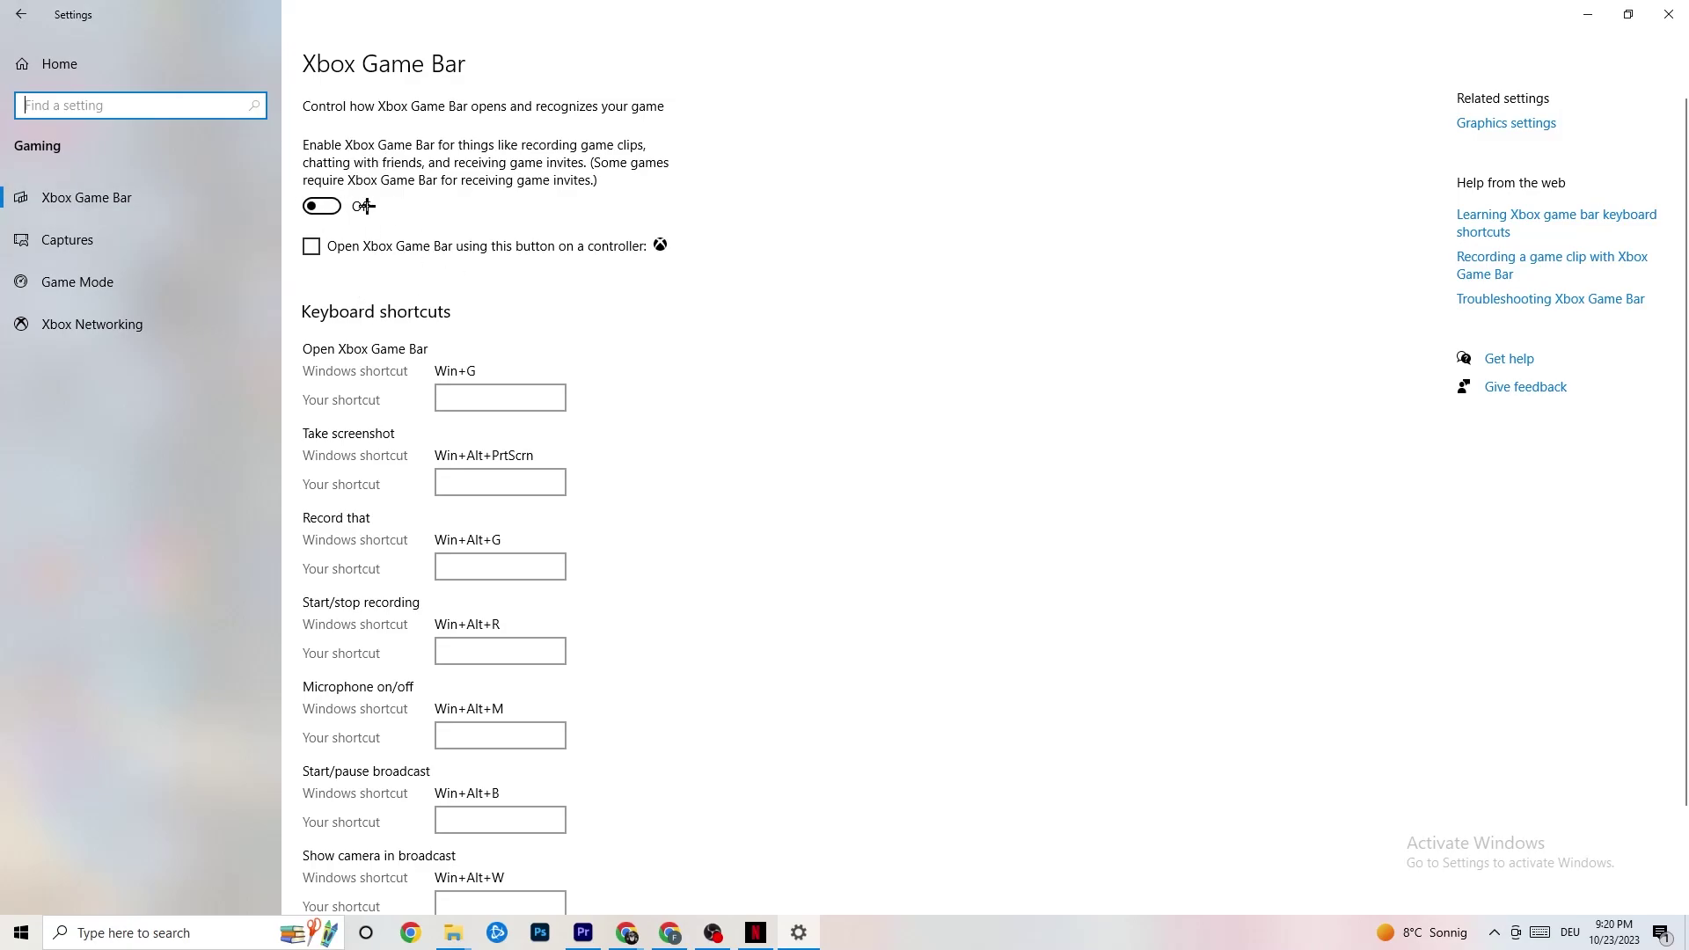
pyautogui.click(136, 242)
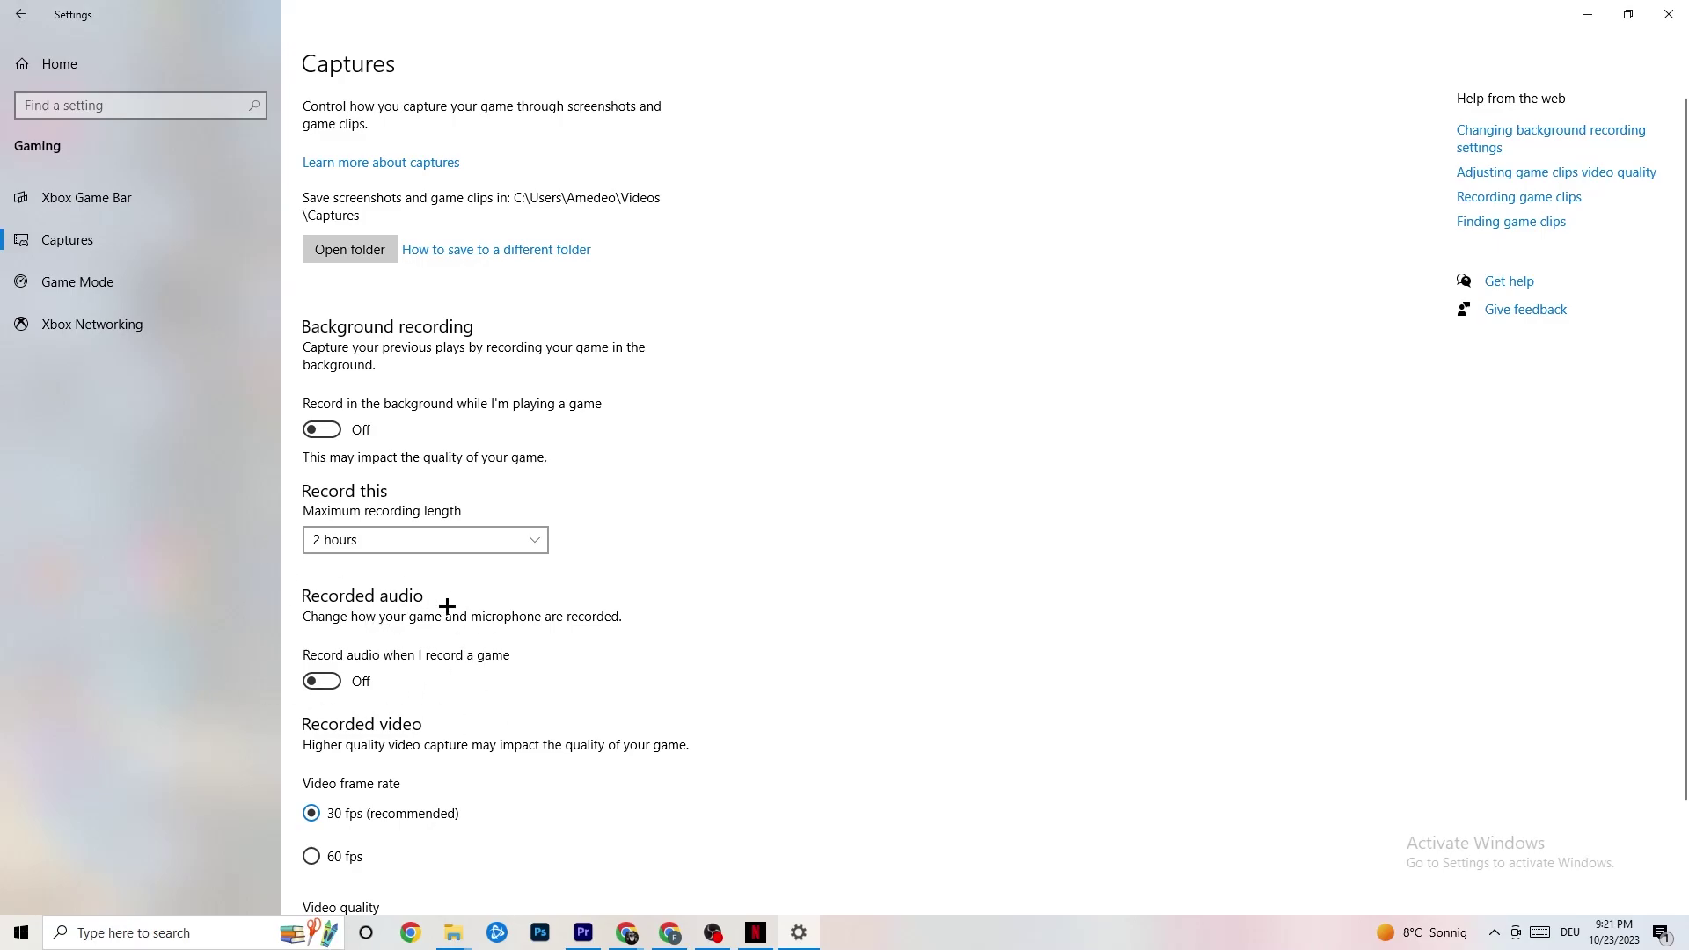
# Check the Captures options, confirm Game Mode is on, and return to Settings home.
pyautogui.scroll(-2, 431, 595)
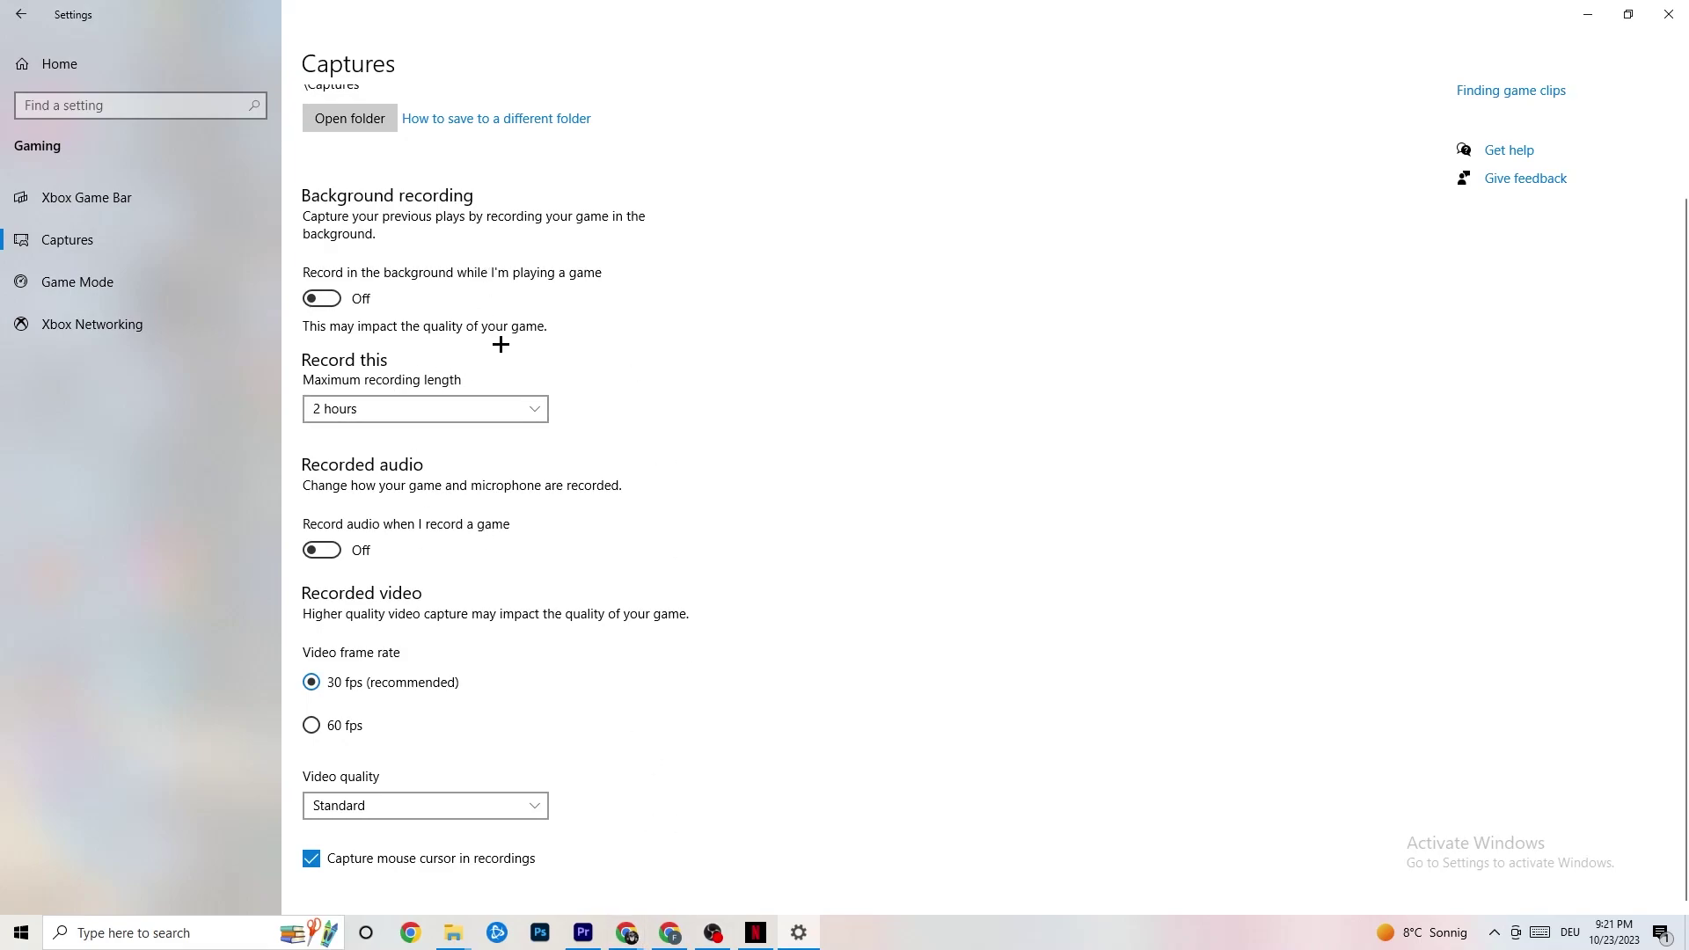
pyautogui.click(129, 292)
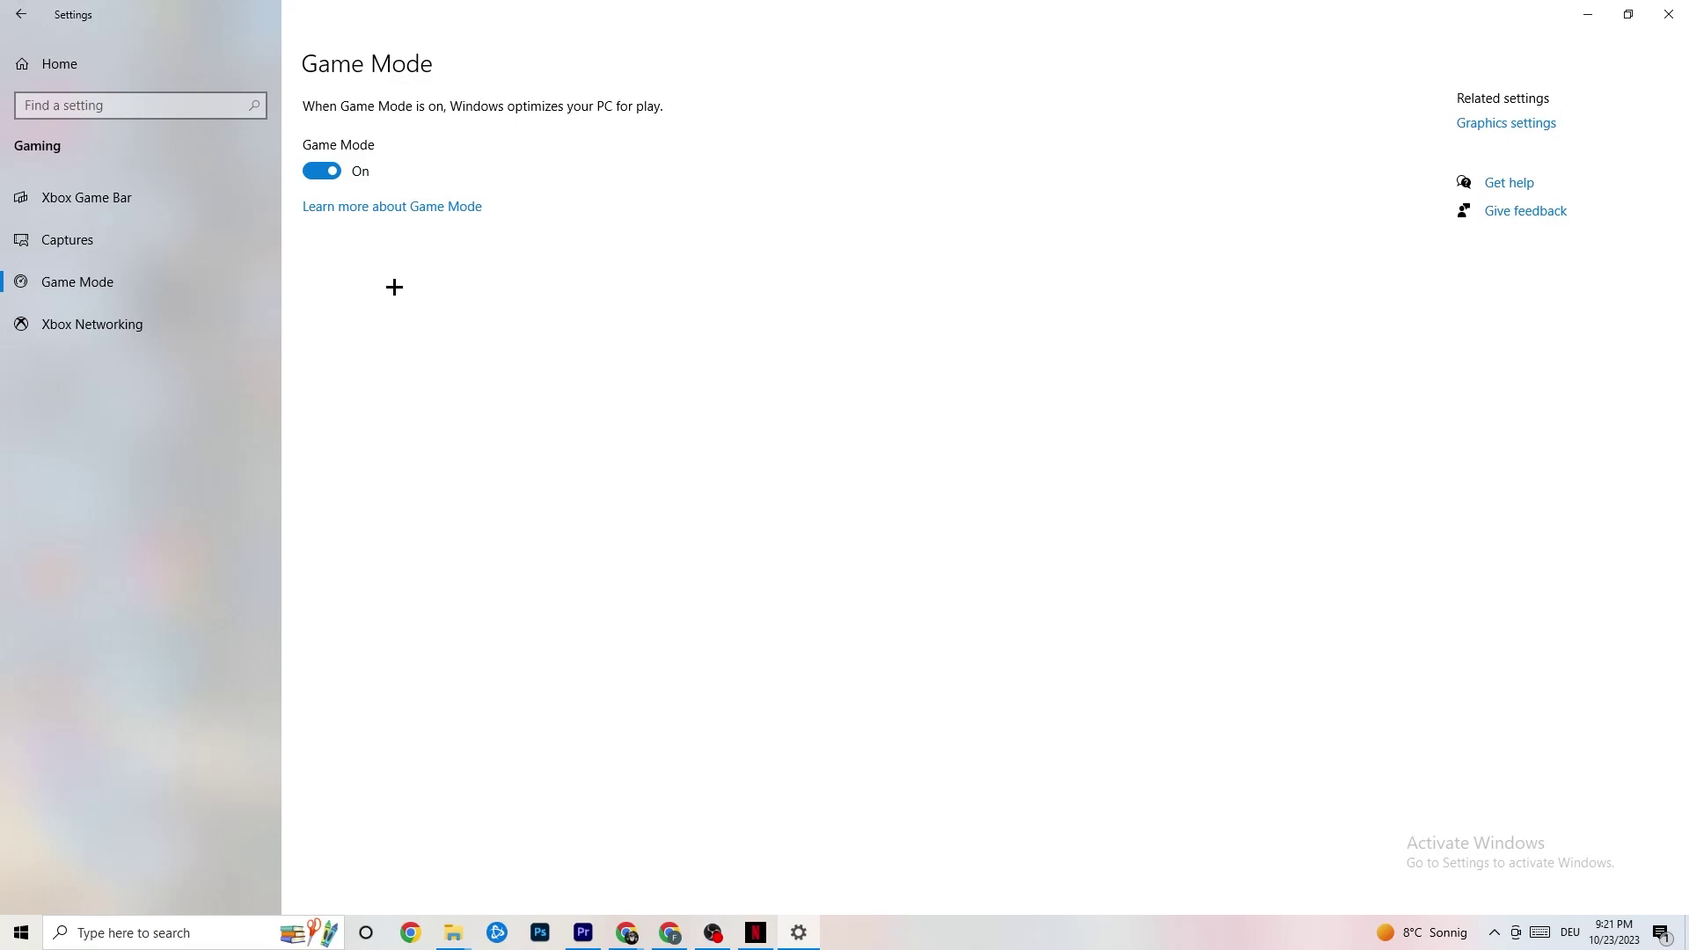
pyautogui.click(27, 15)
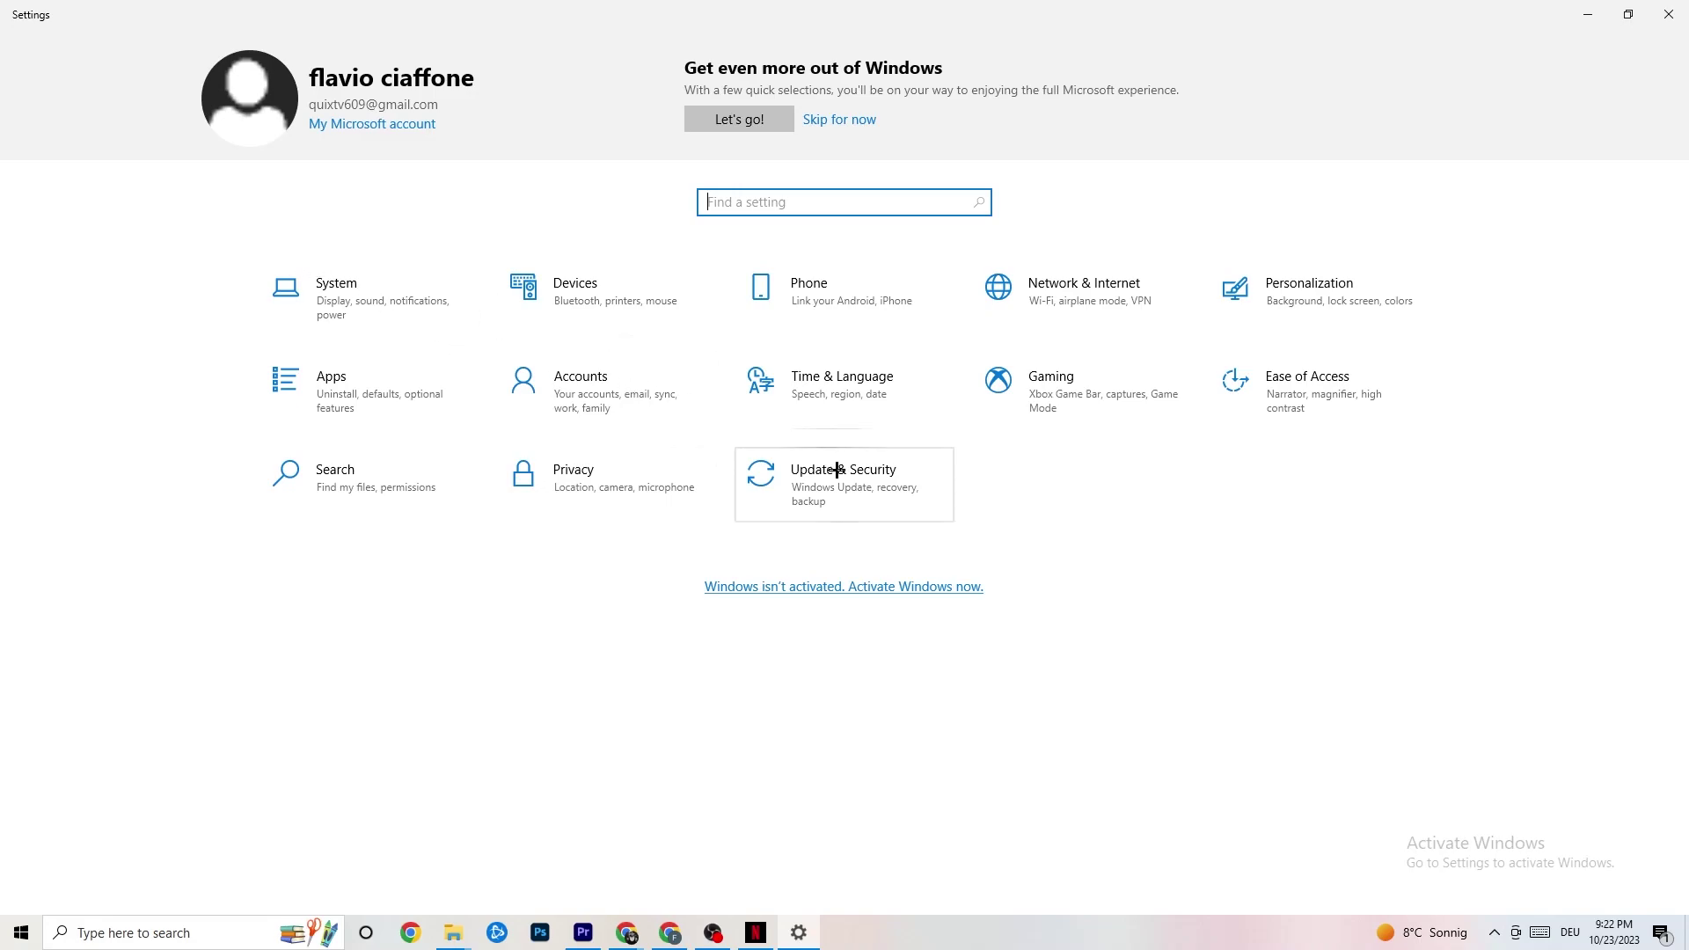
# Open Update & Security to check Windows Update reports the PC is up to date.
pyautogui.click(874, 499)
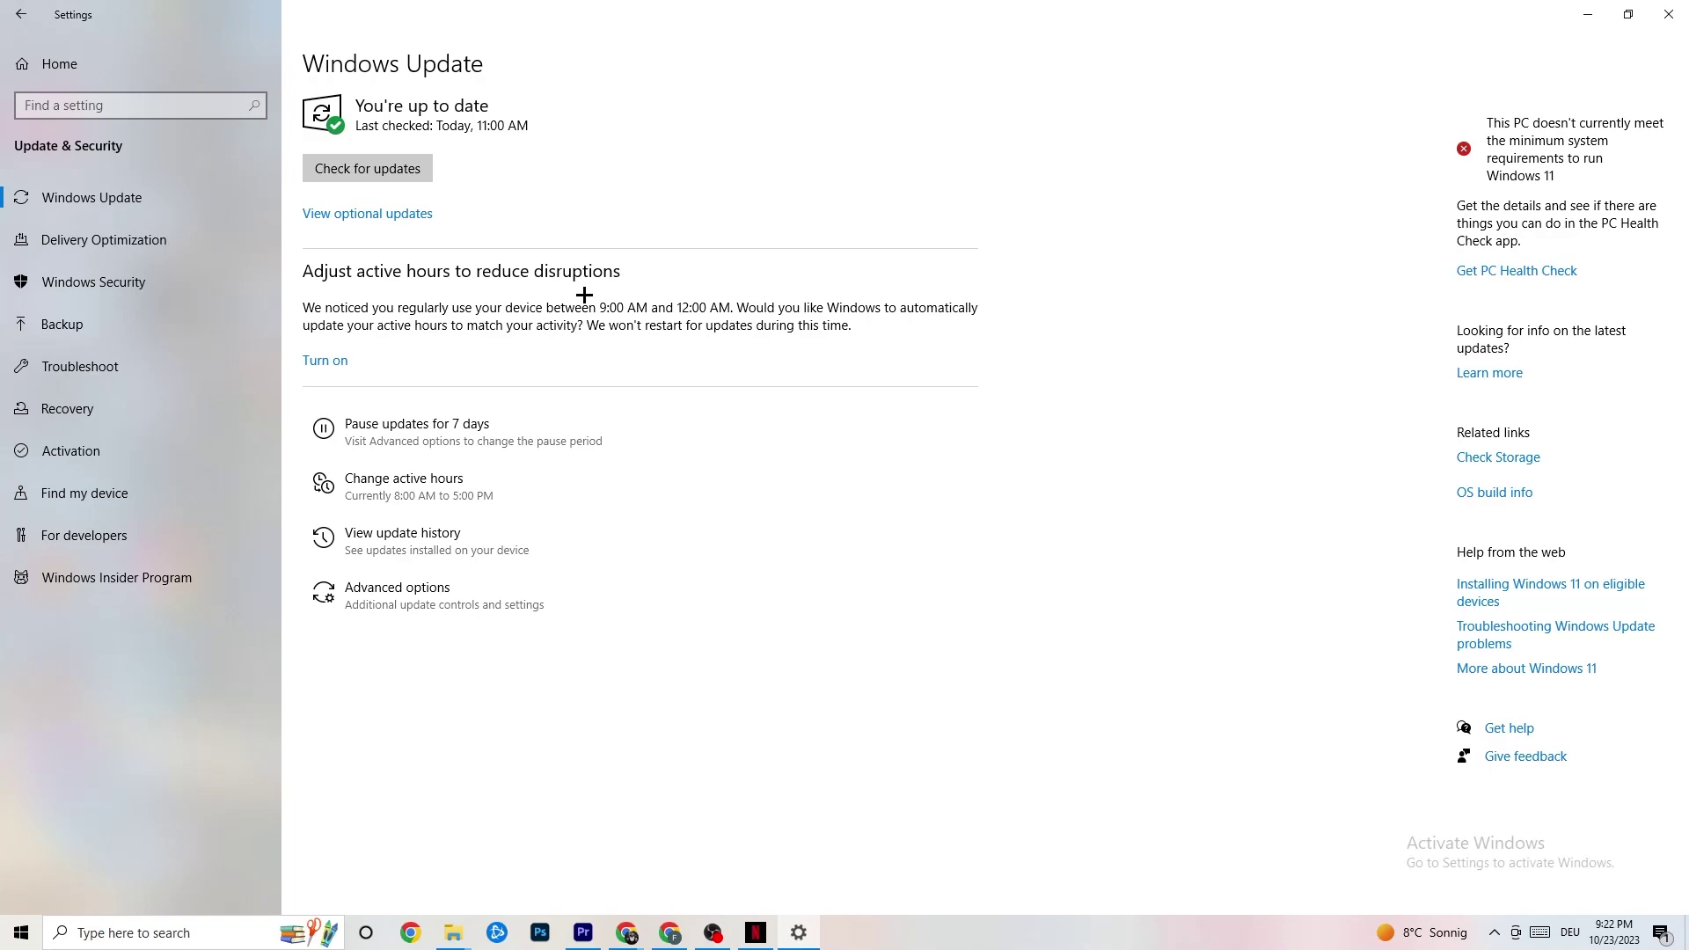
# Review the Troubleshoot page, then close Windows Settings.
pyautogui.click(138, 373)
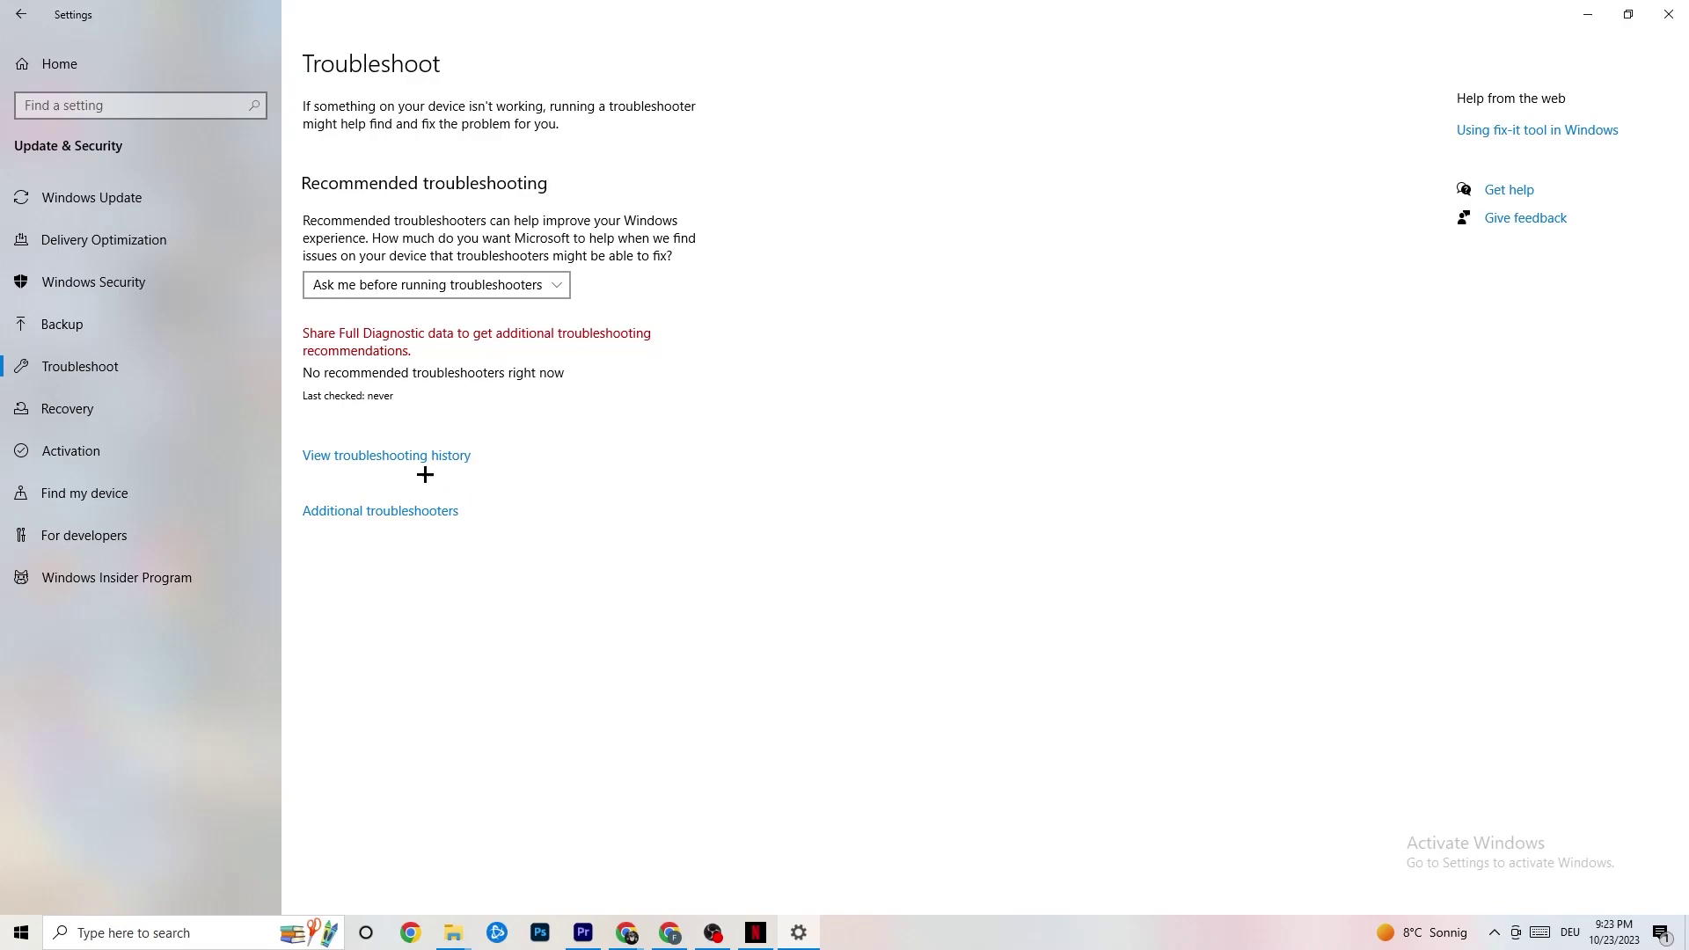
pyautogui.click(1668, 13)
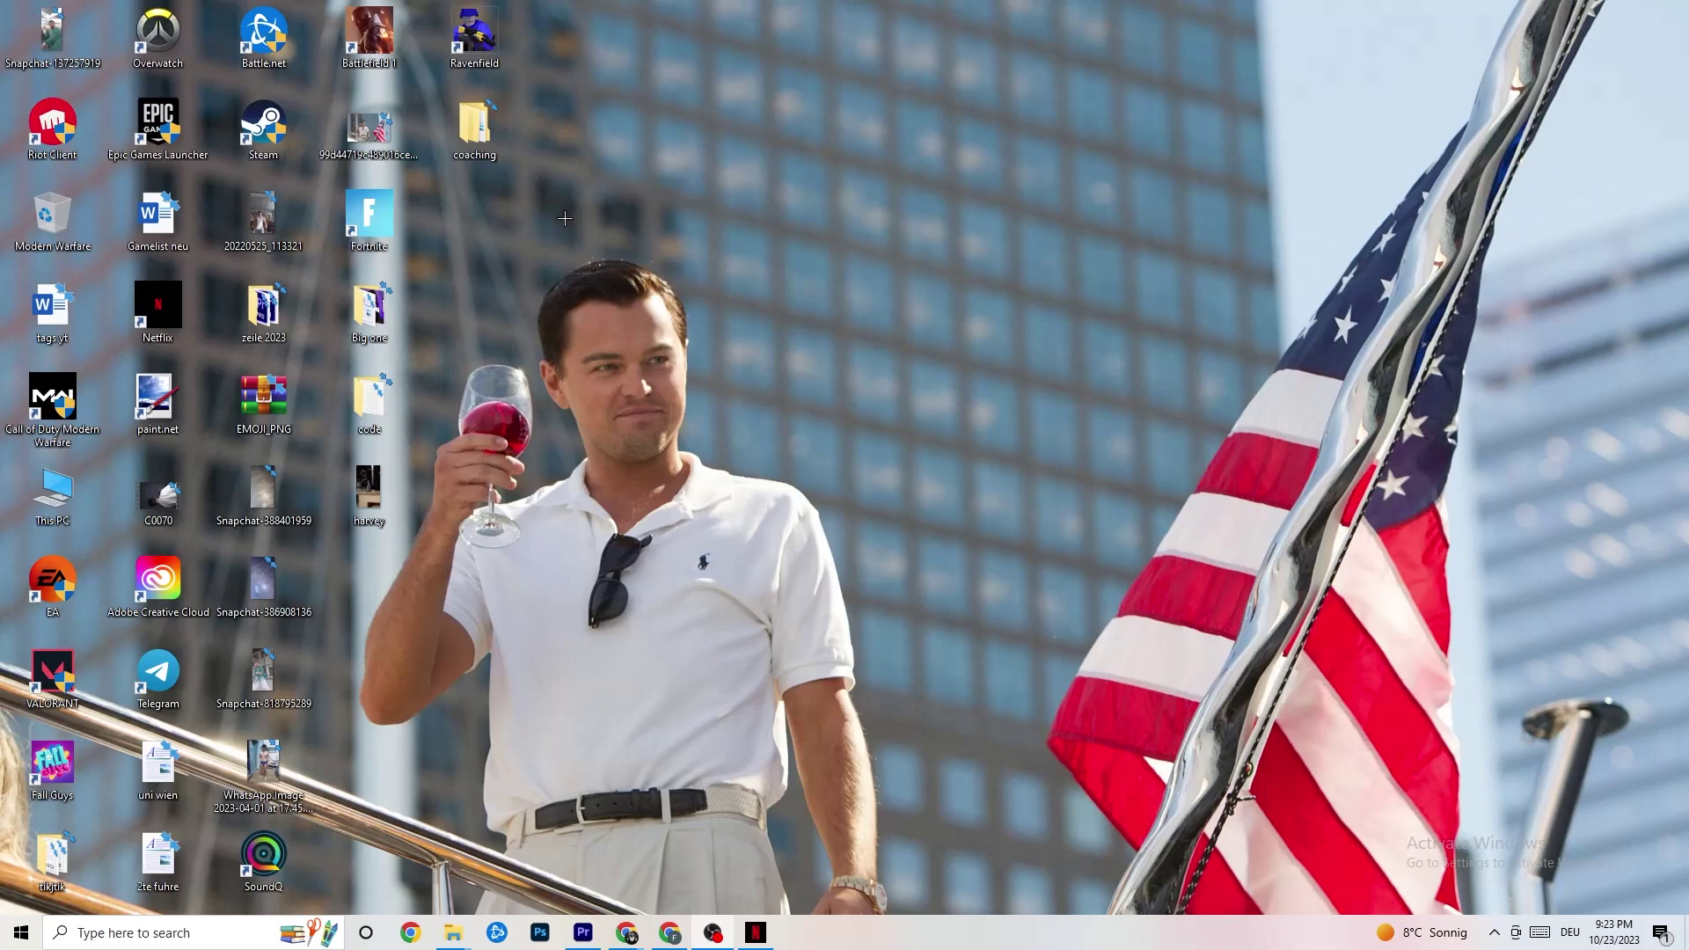
# Reposition the Steam desktop shortcut and open its Properties.
pyautogui.moveTo(279, 132); pyautogui.dragTo(914, 317)
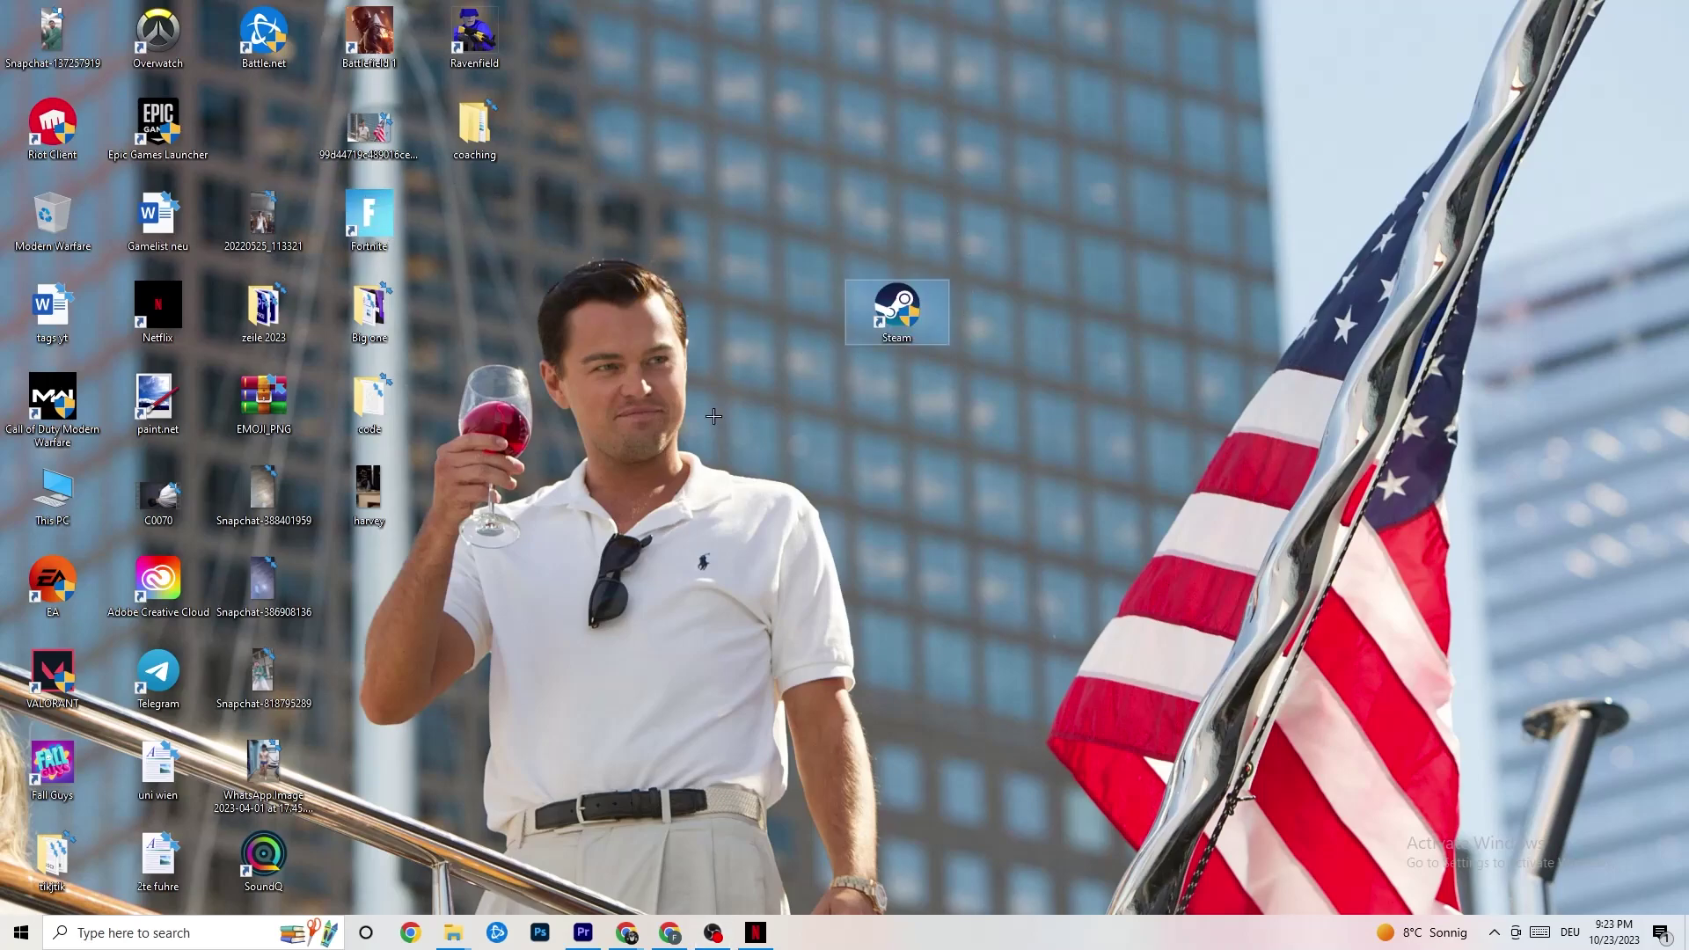
pyautogui.rightClick(897, 320)
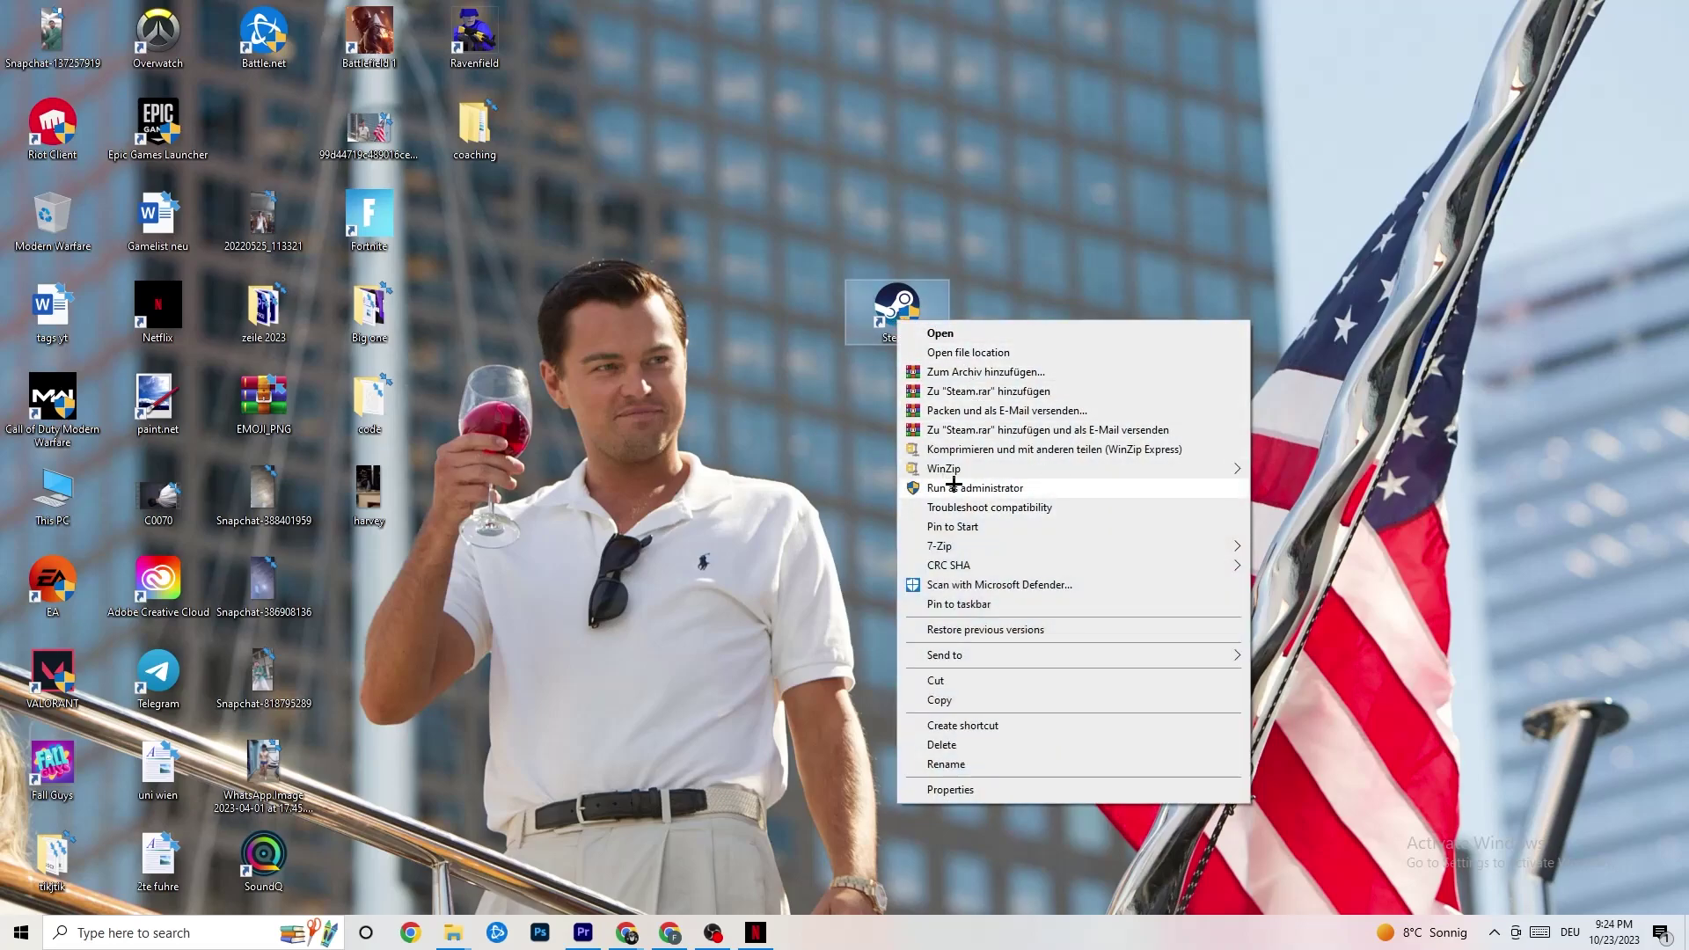
pyautogui.click(730, 442)
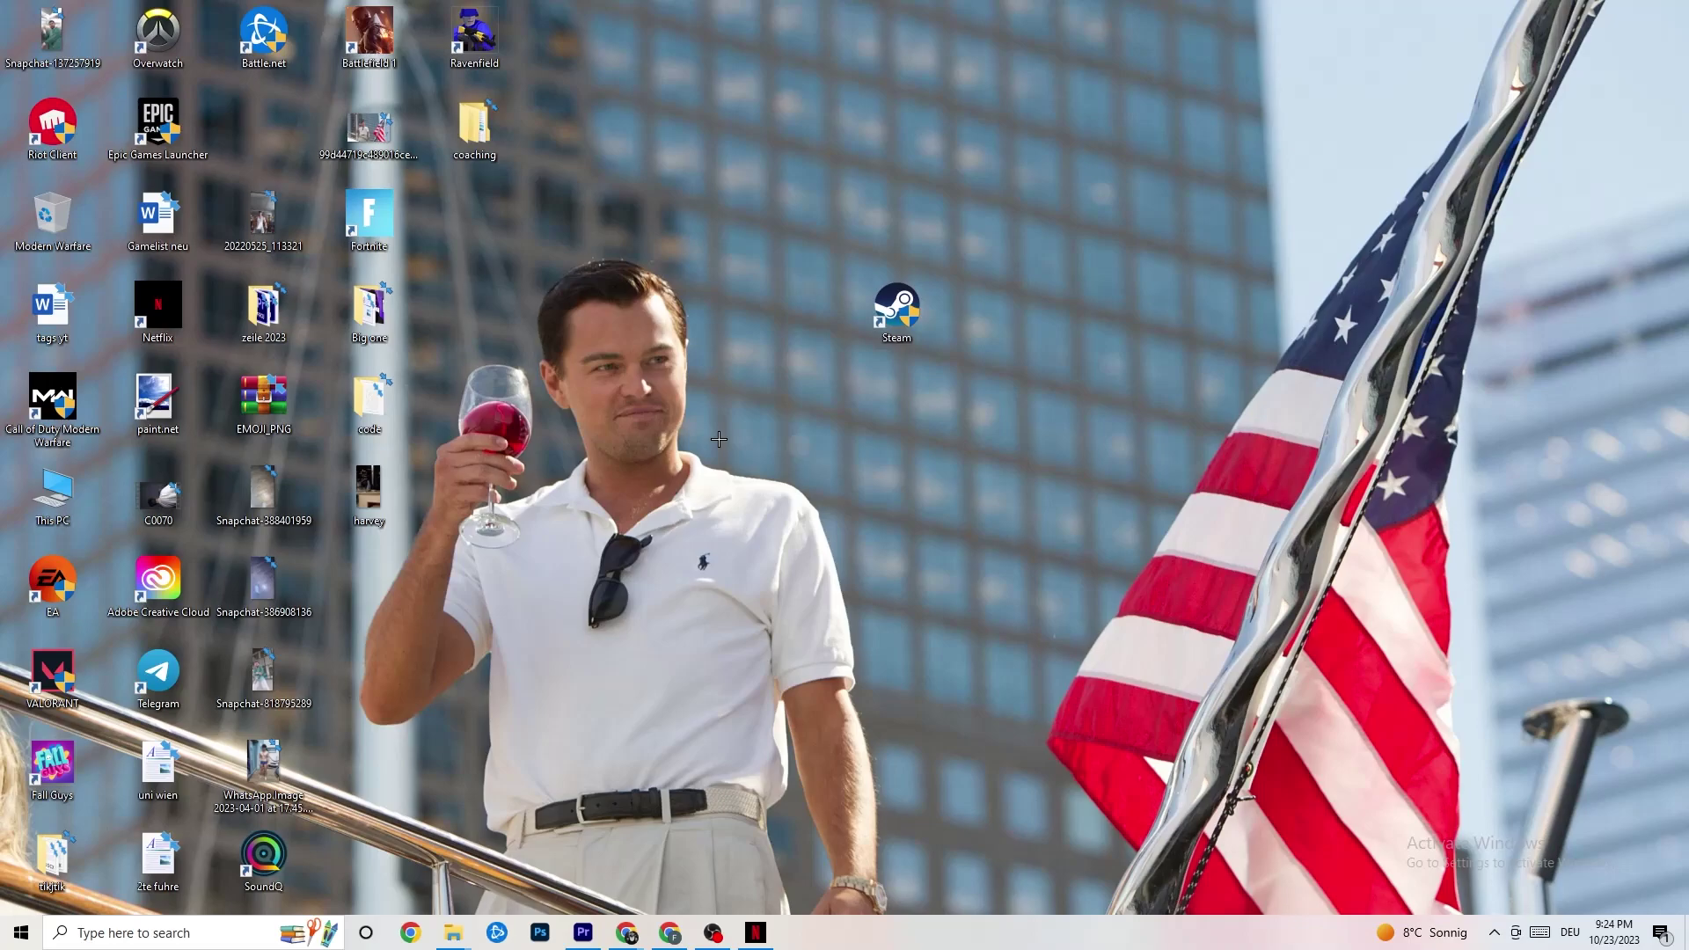
pyautogui.moveTo(892, 312); pyautogui.dragTo(787, 312)
pyautogui.rightClick(778, 318)
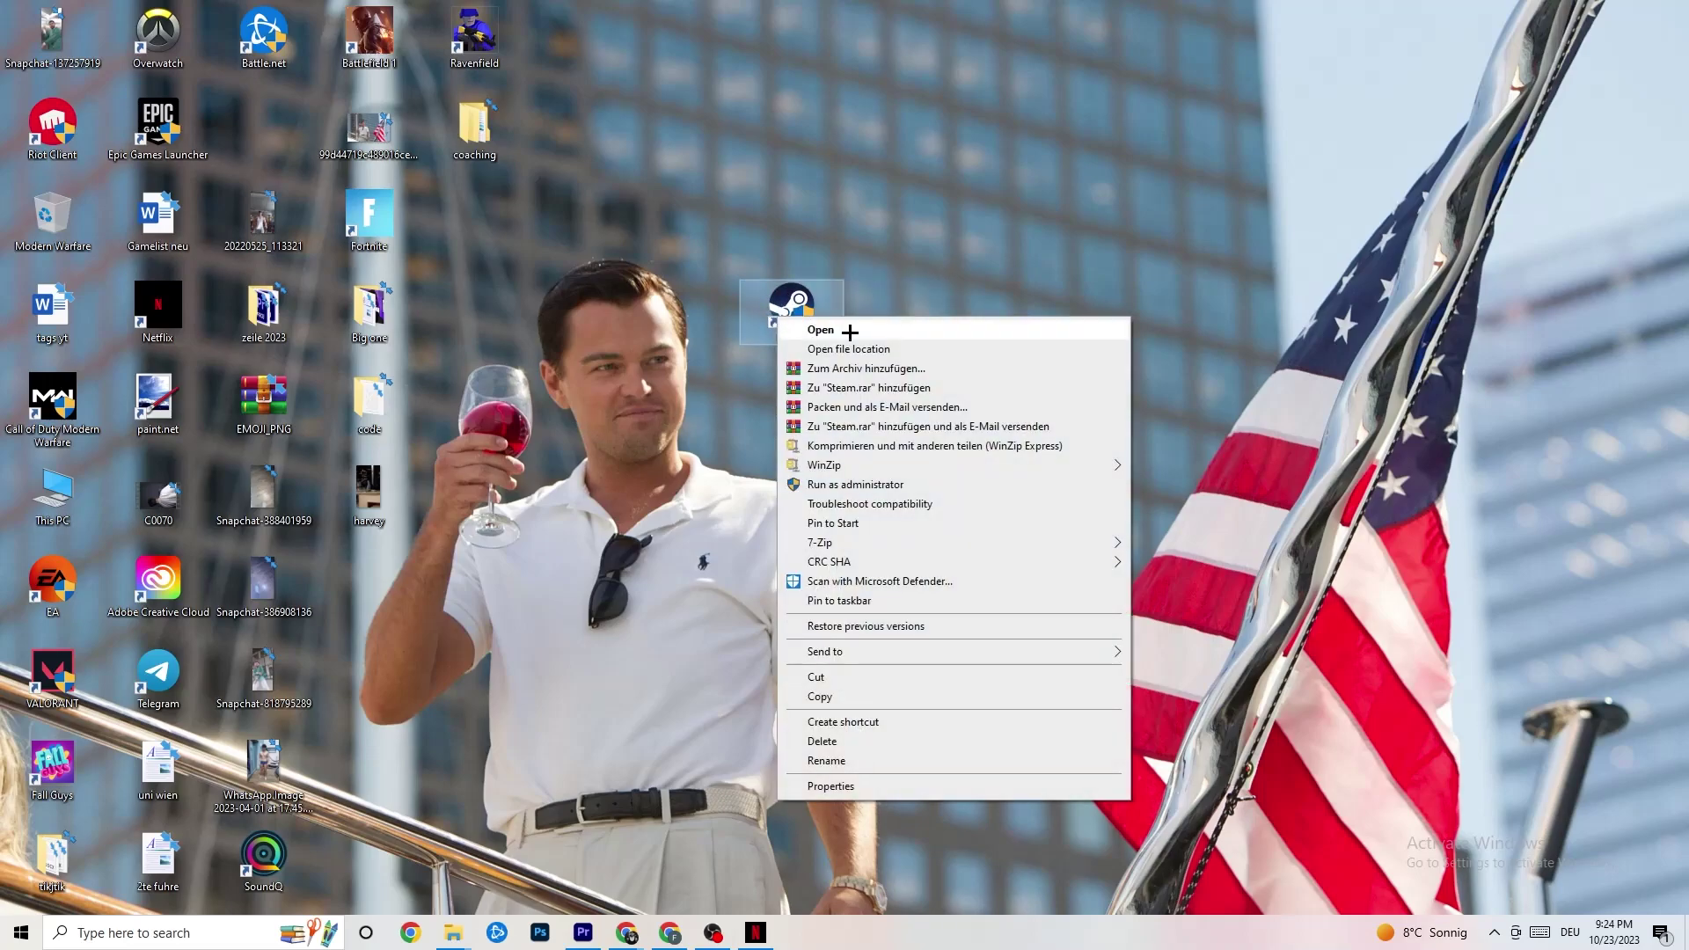
pyautogui.click(830, 786)
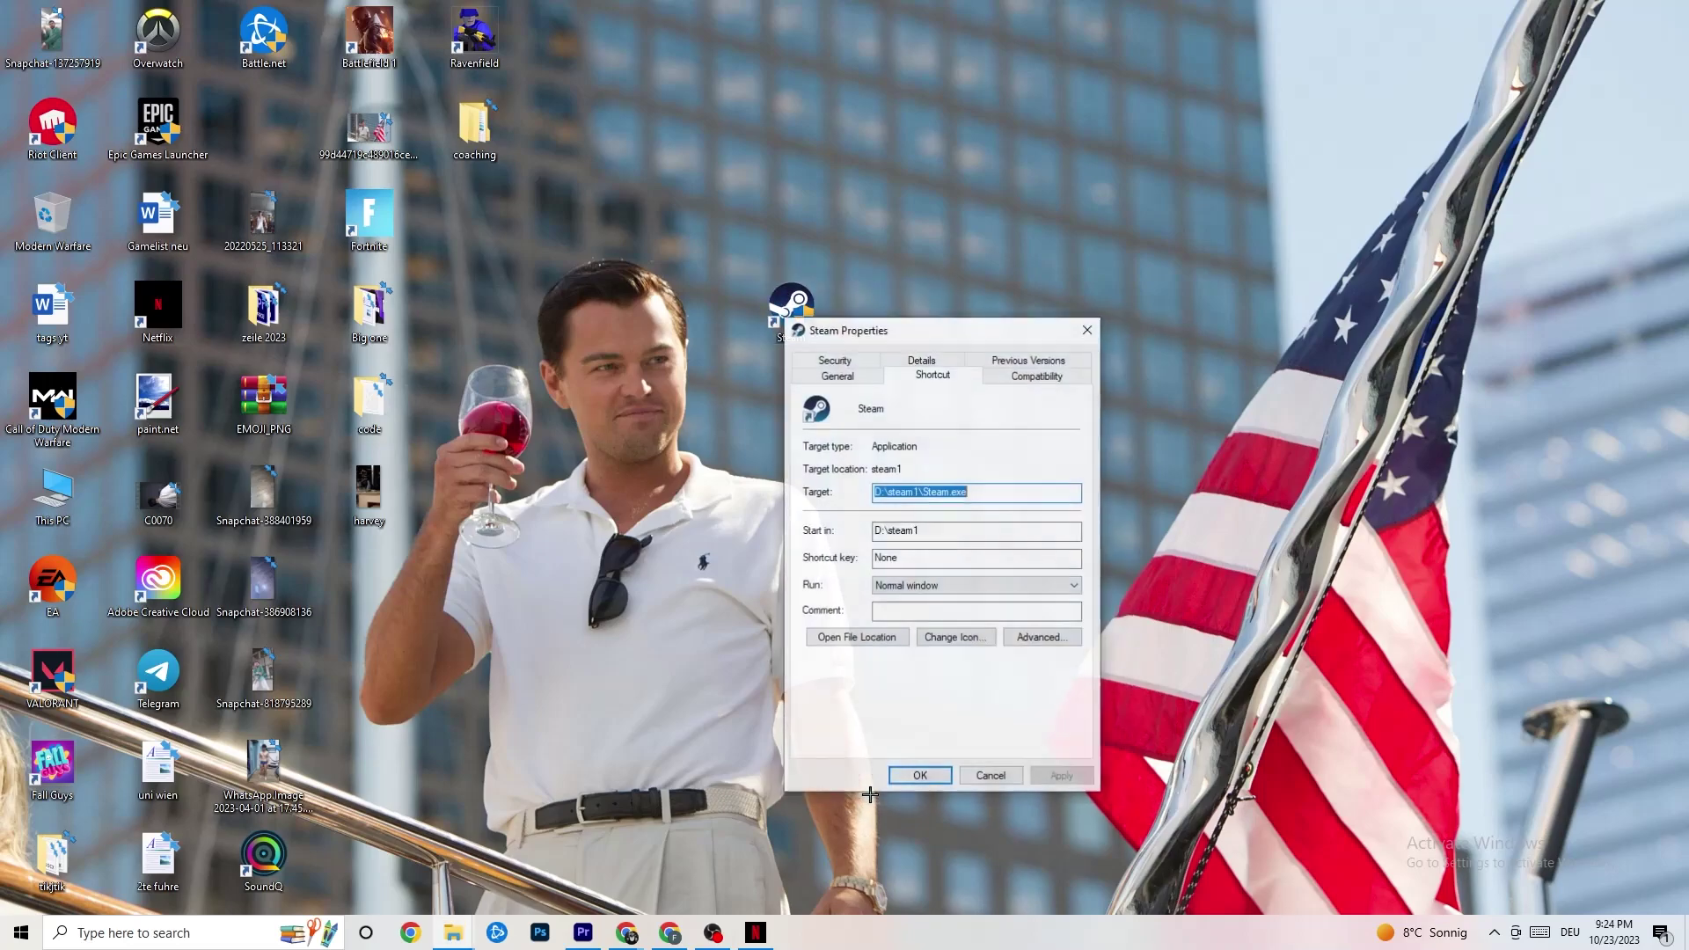
# Set Steam to run in Windows 8 compatibility mode as administrator and confirm with OK.
pyautogui.moveTo(916, 322); pyautogui.dragTo(672, 76)
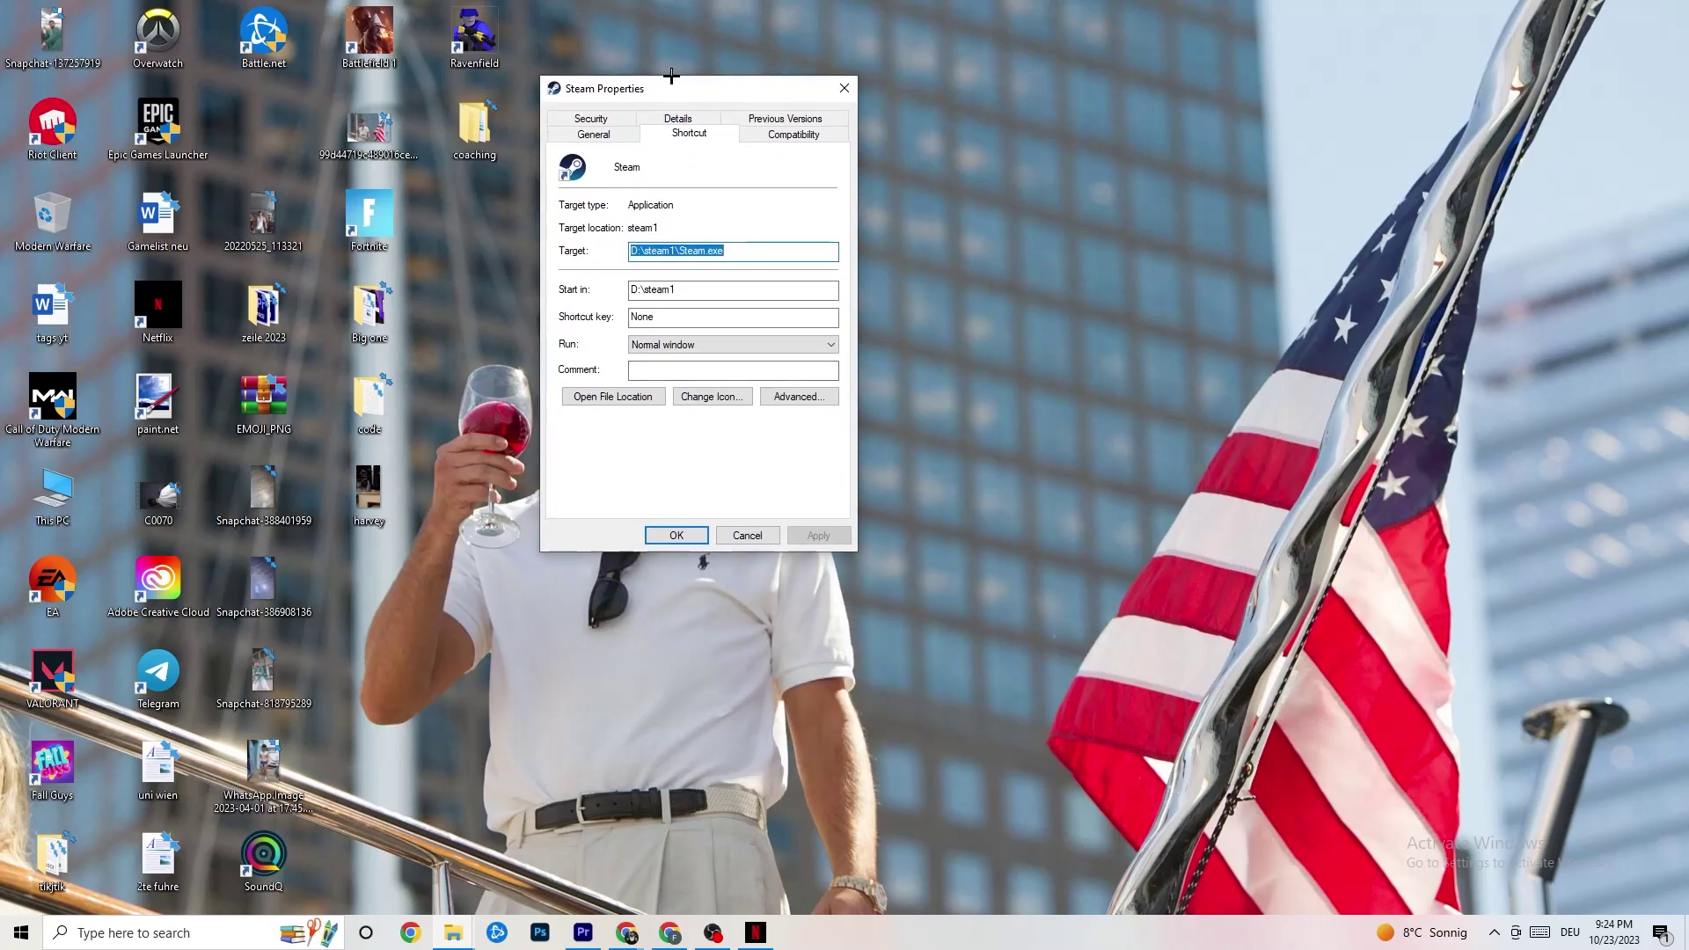
pyautogui.click(774, 134)
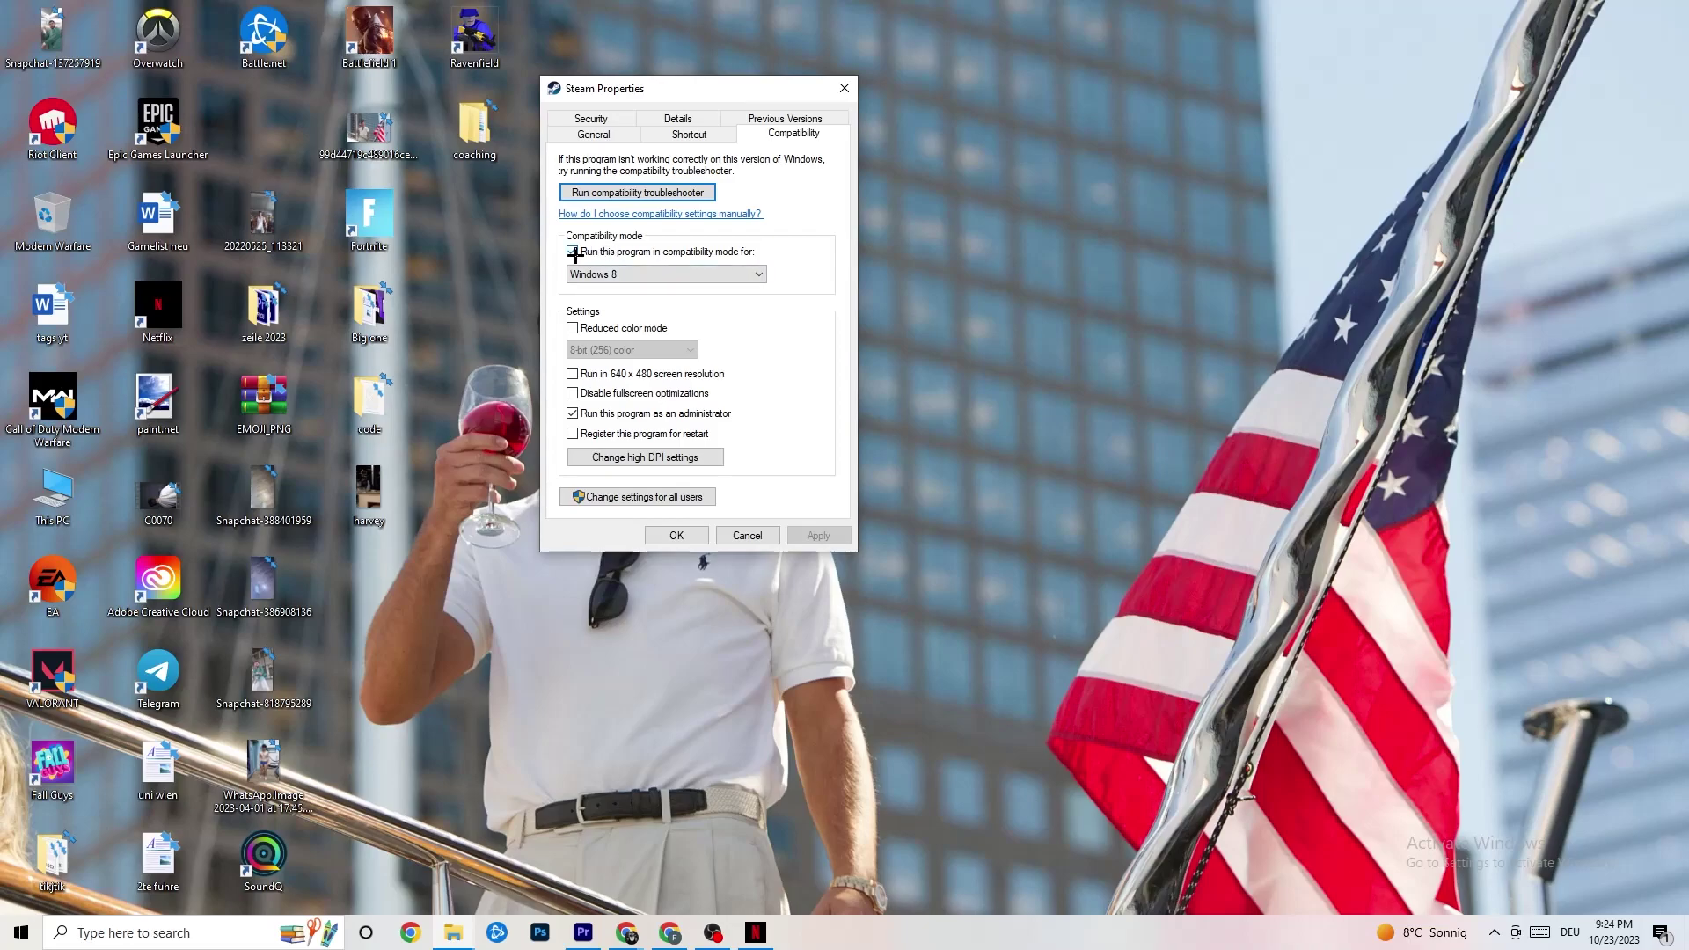
pyautogui.click(725, 272)
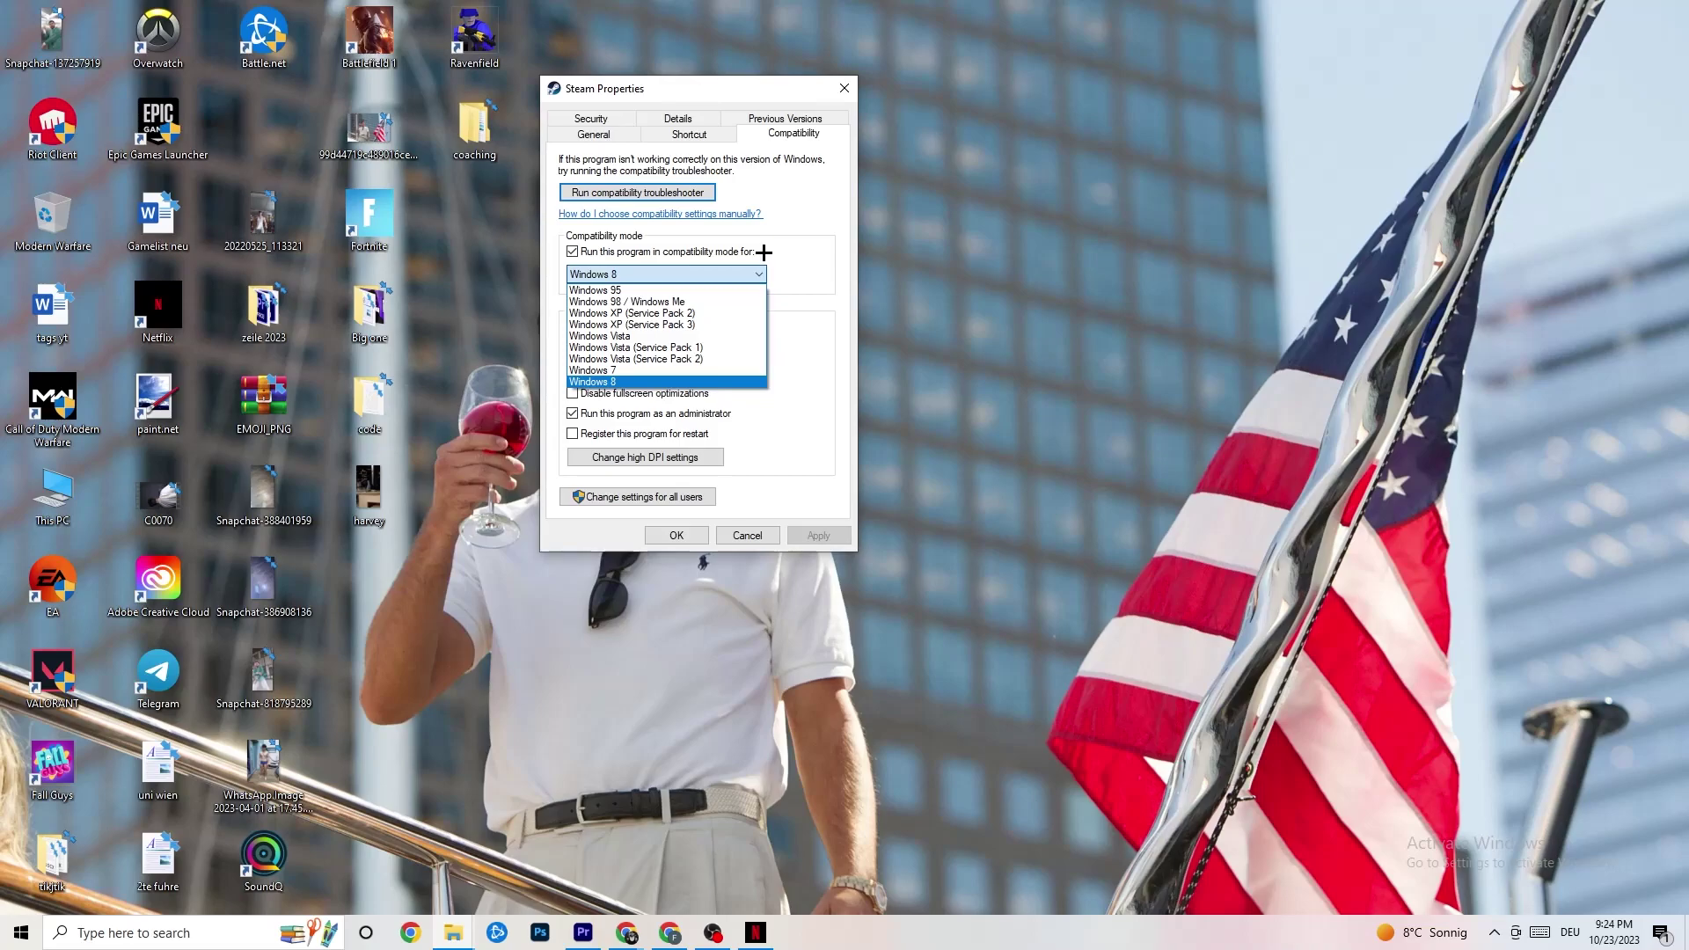
pyautogui.click(767, 251)
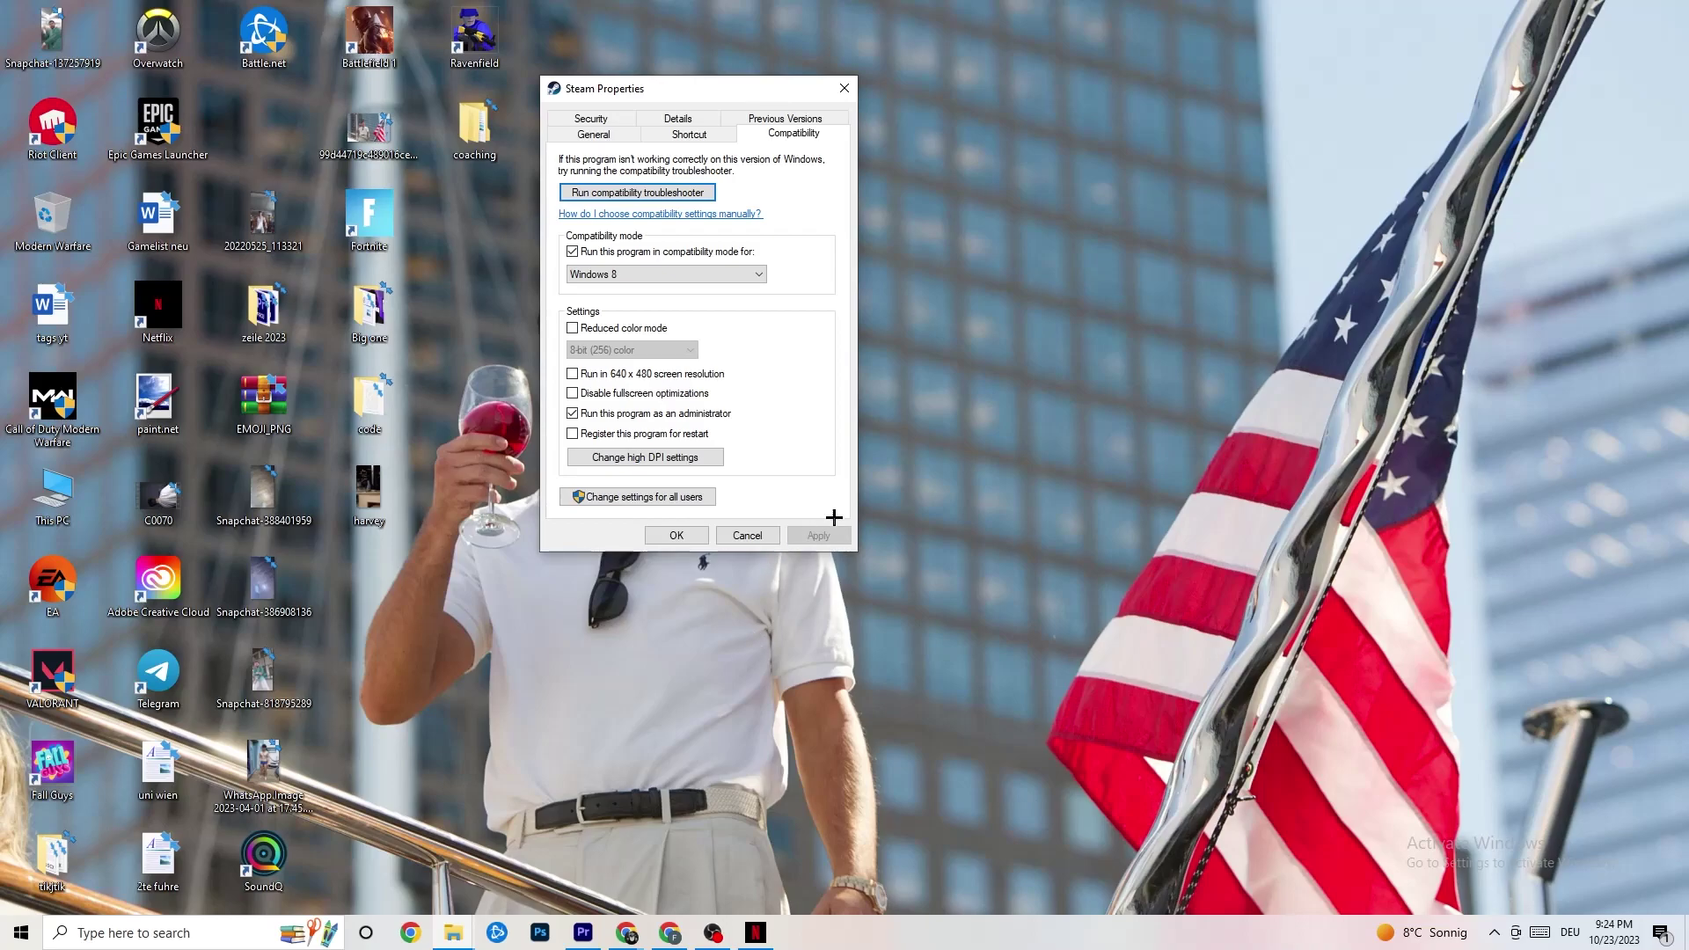
pyautogui.click(675, 534)
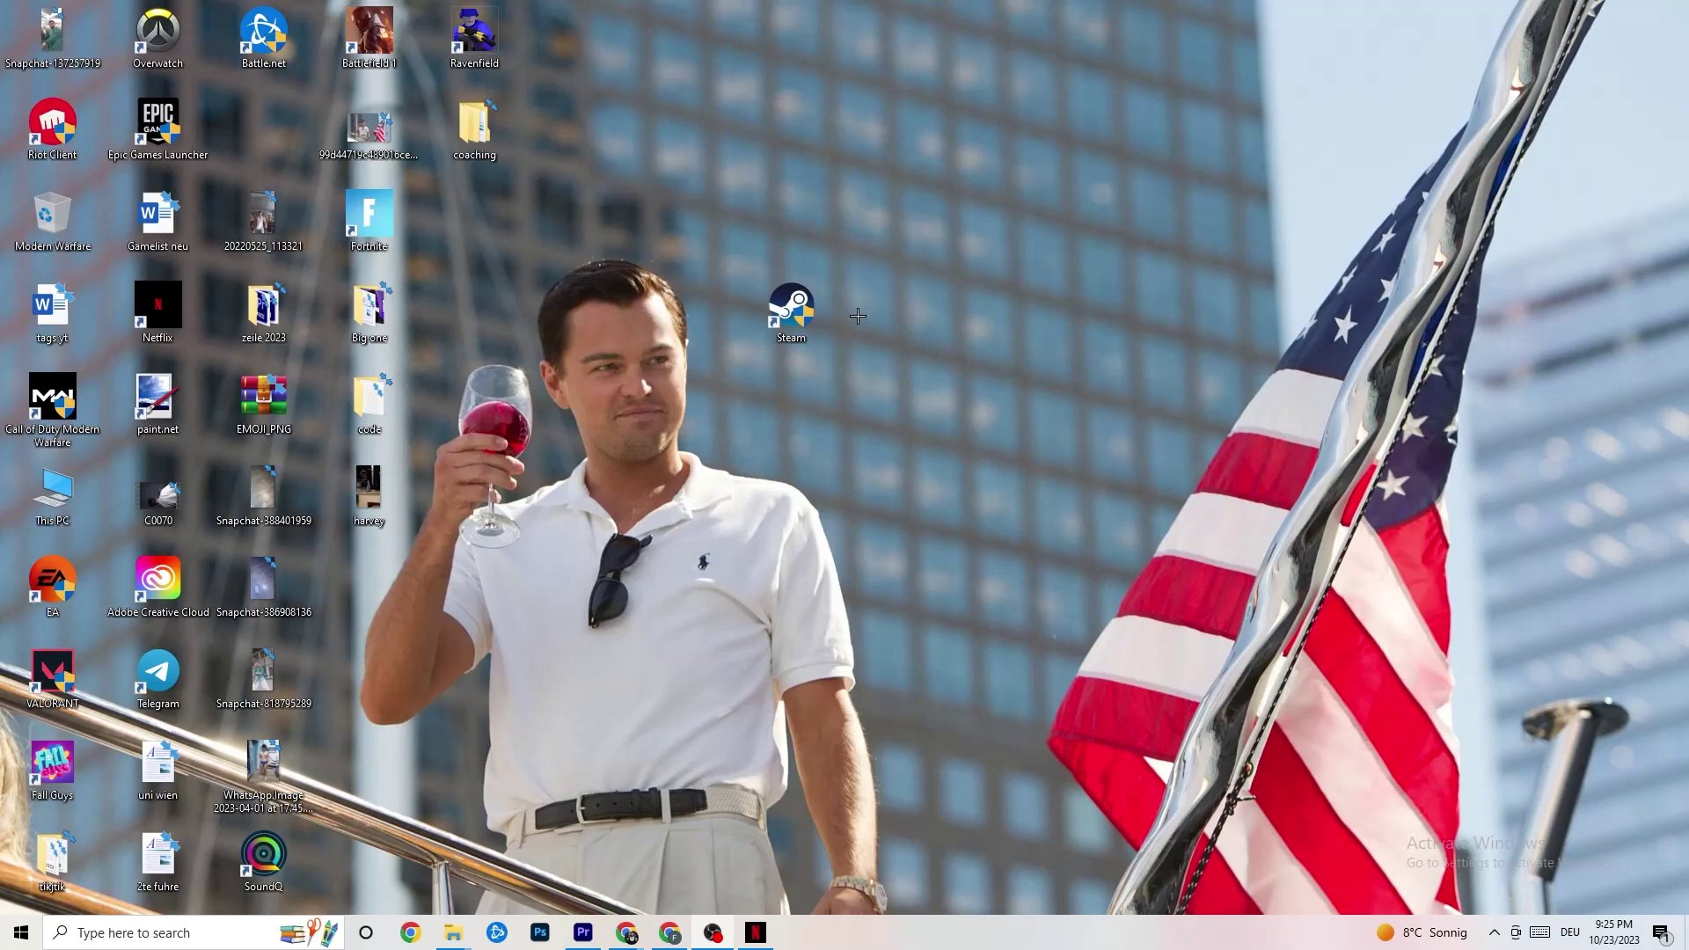
# Select the Steam shortcut on the desktop, then bring up the taskbar's context menu.
pyautogui.rightClick(815, 332)
pyautogui.rightClick(840, 178)
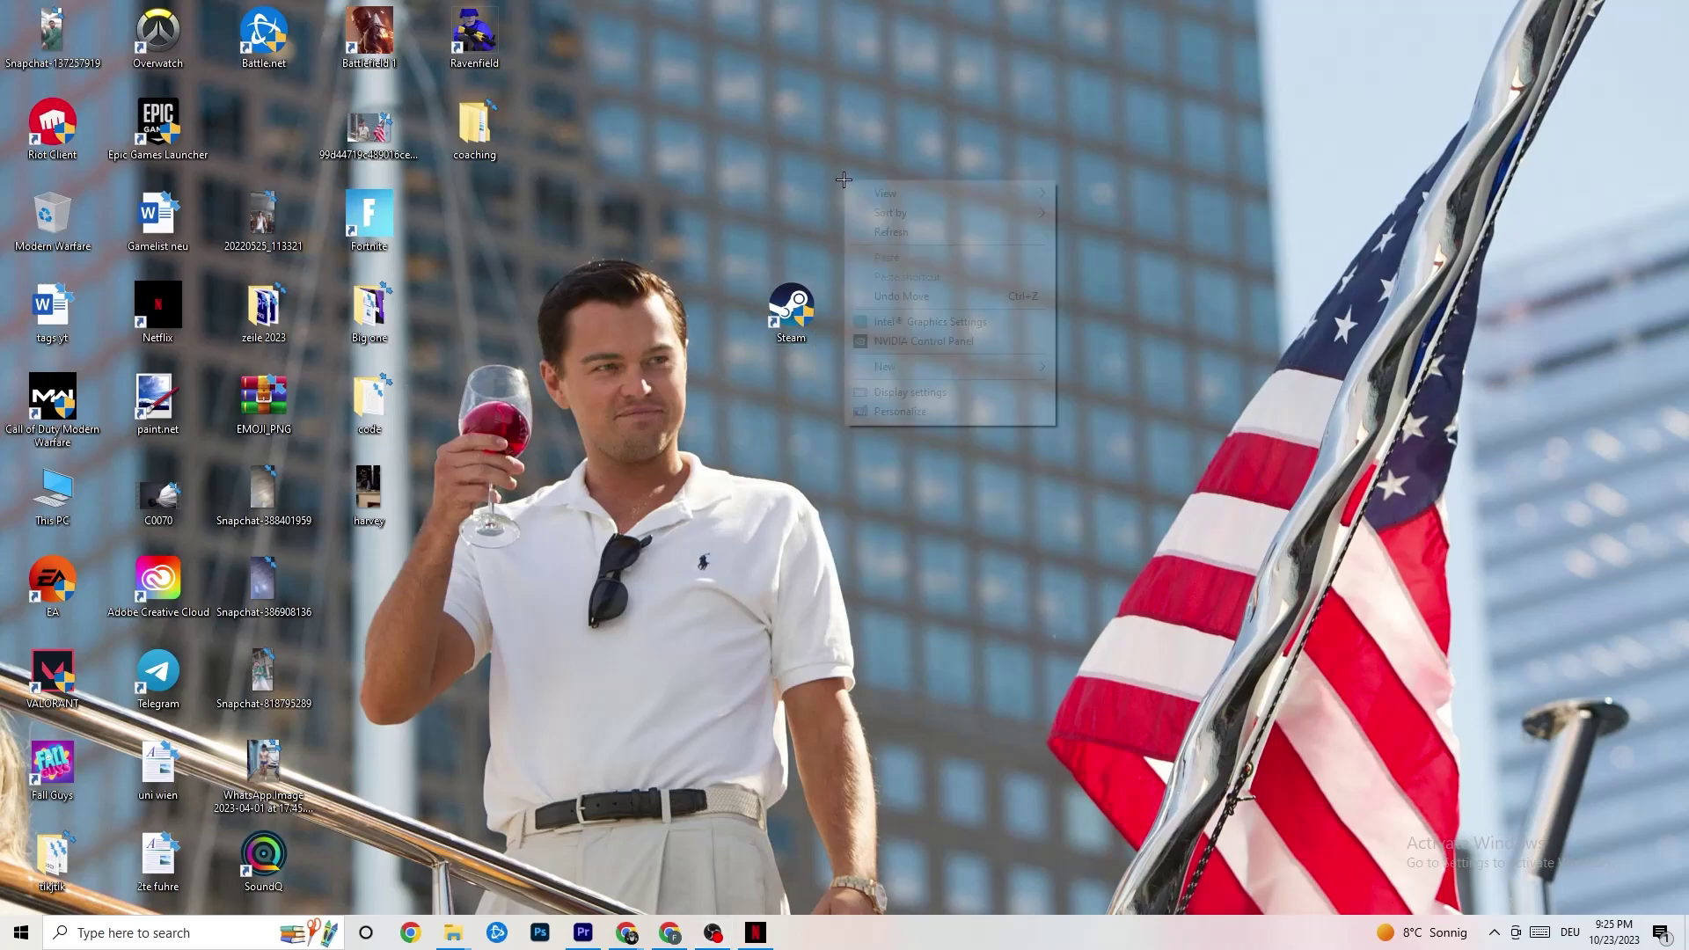
pyautogui.click(643, 29)
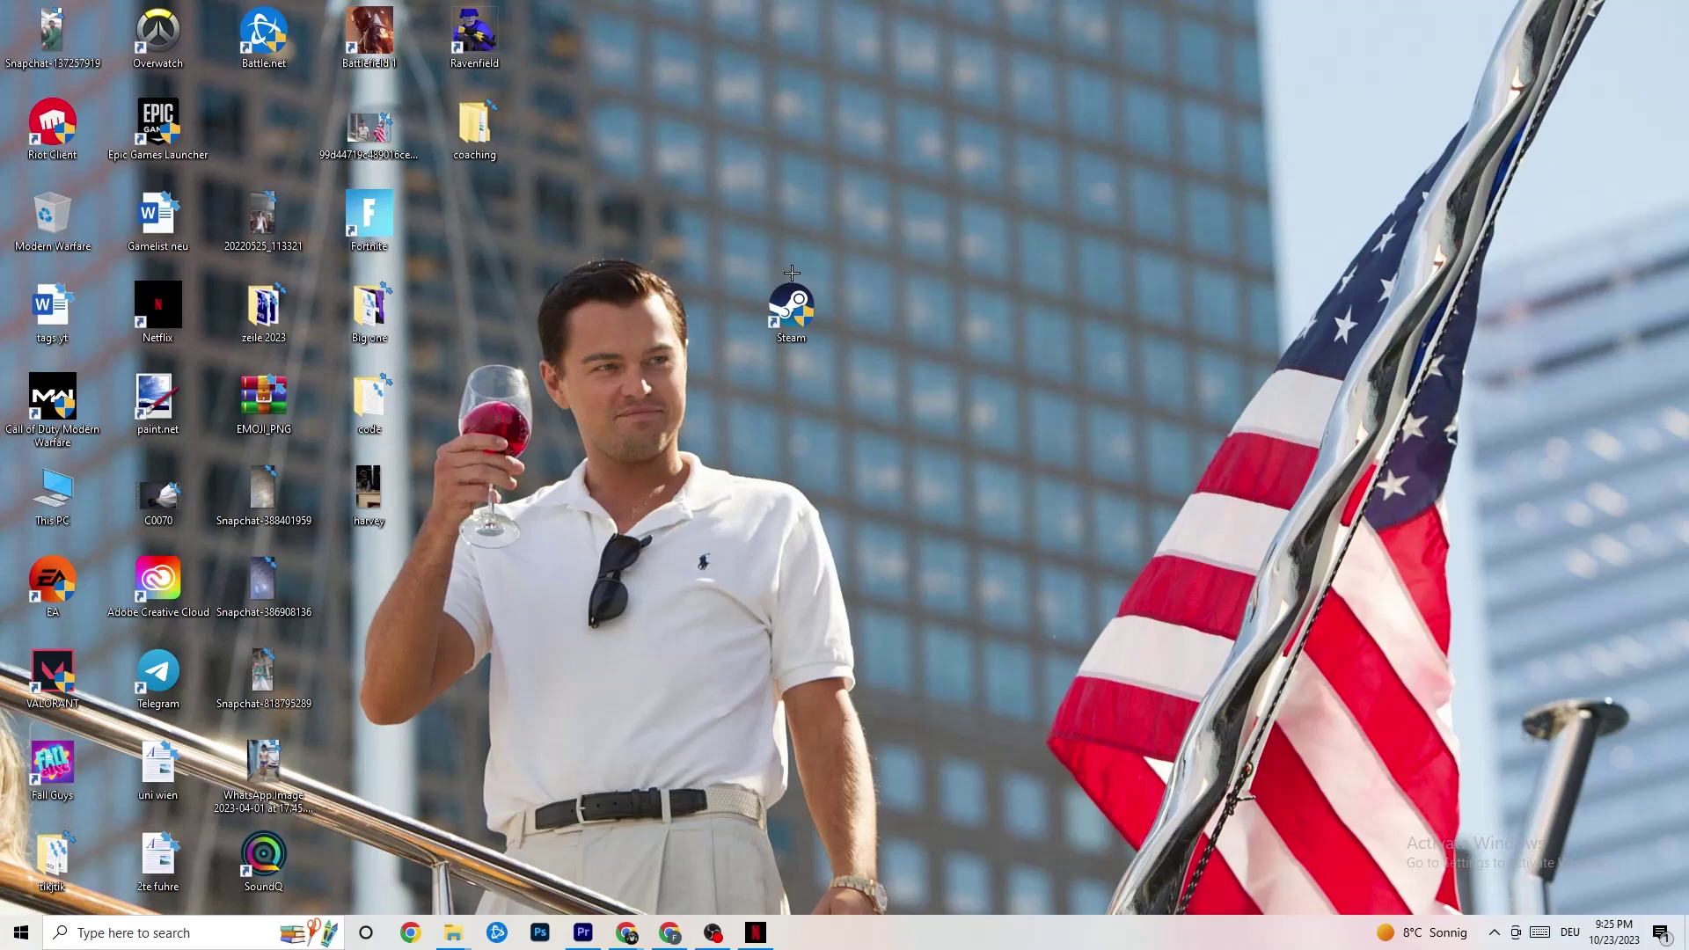
pyautogui.click(790, 306)
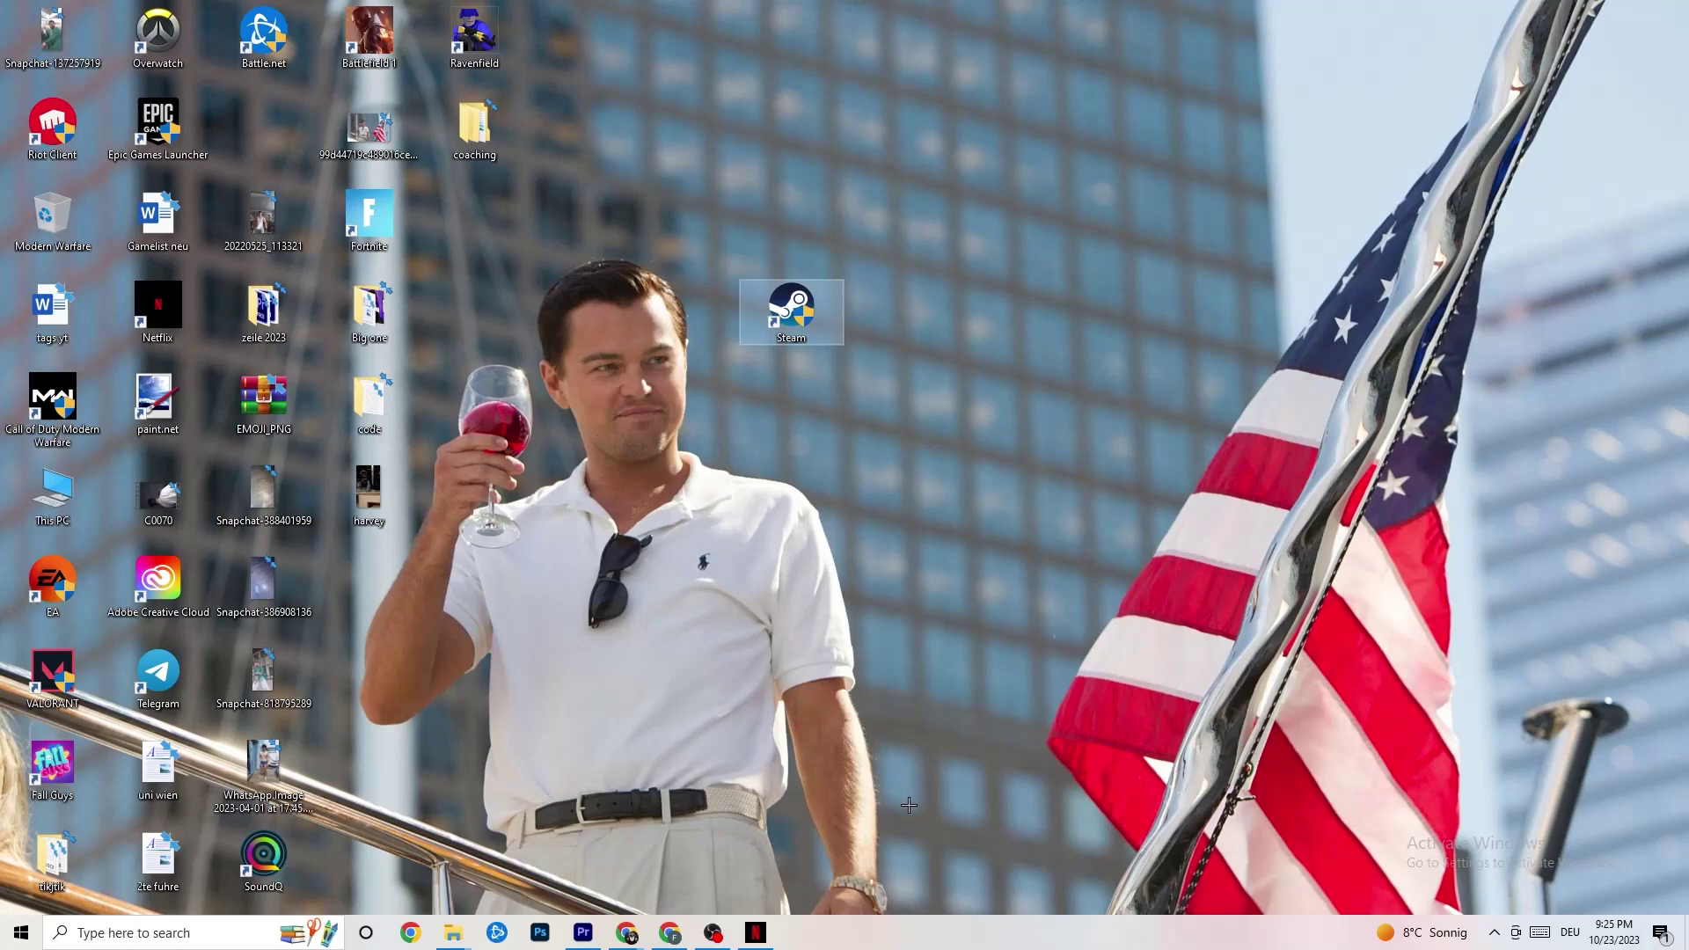
pyautogui.rightClick(936, 943)
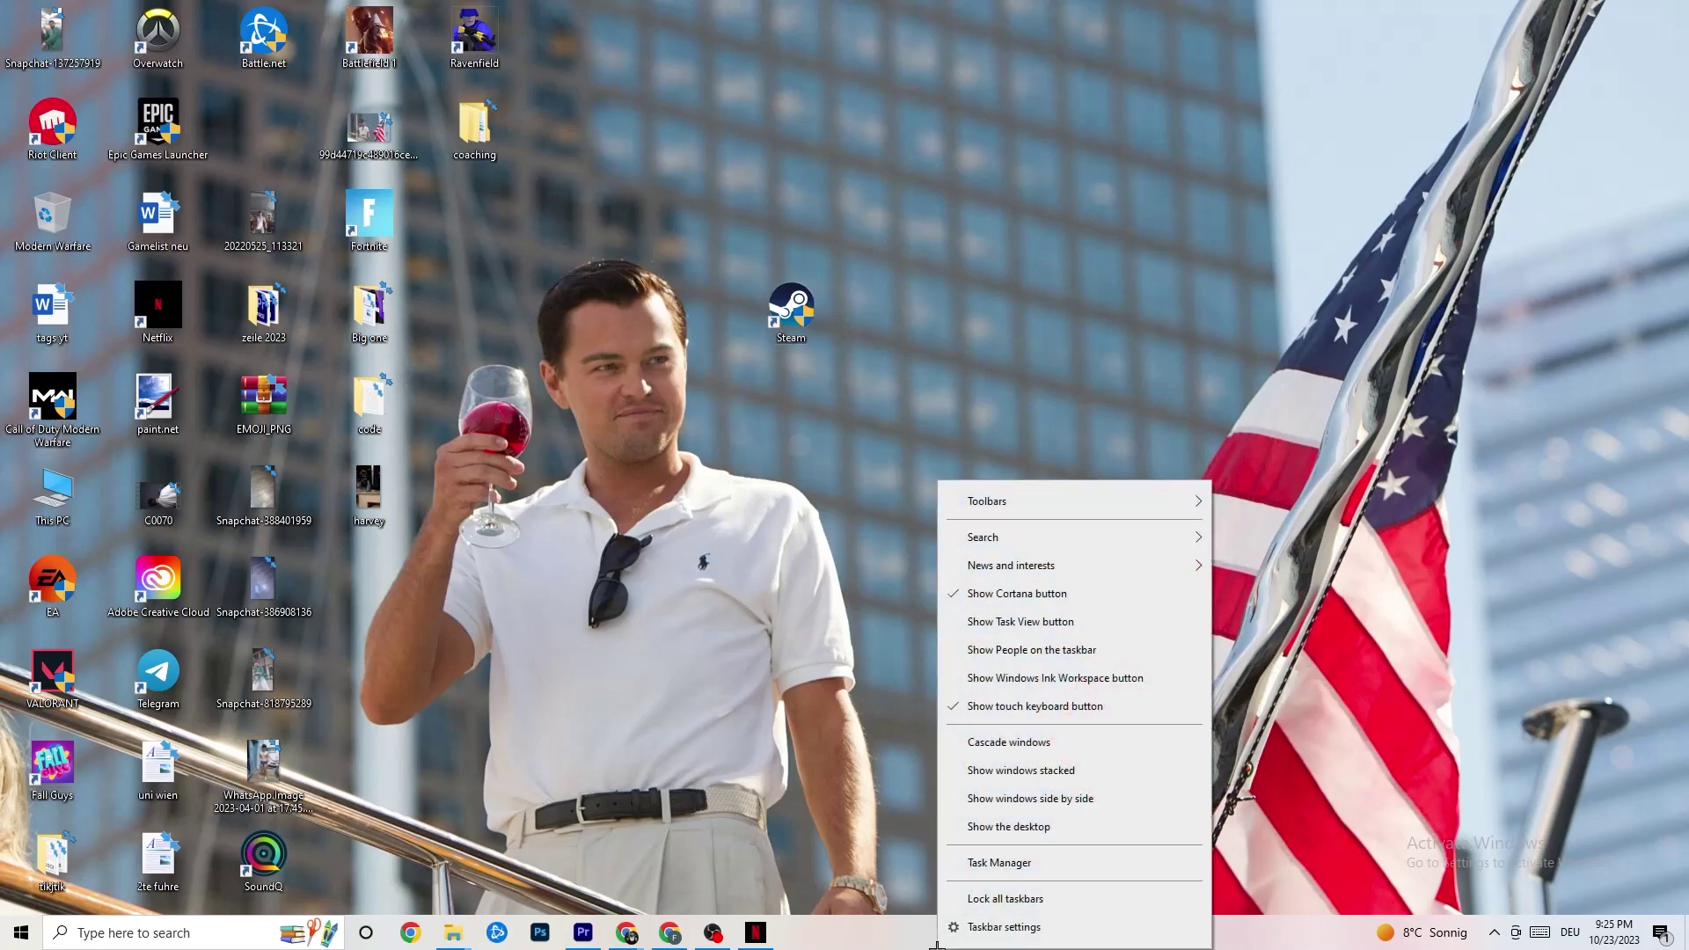
# Launch Task Manager in full-details view, maximized, and review the Windows Explorer process options.
pyautogui.click(1007, 898)
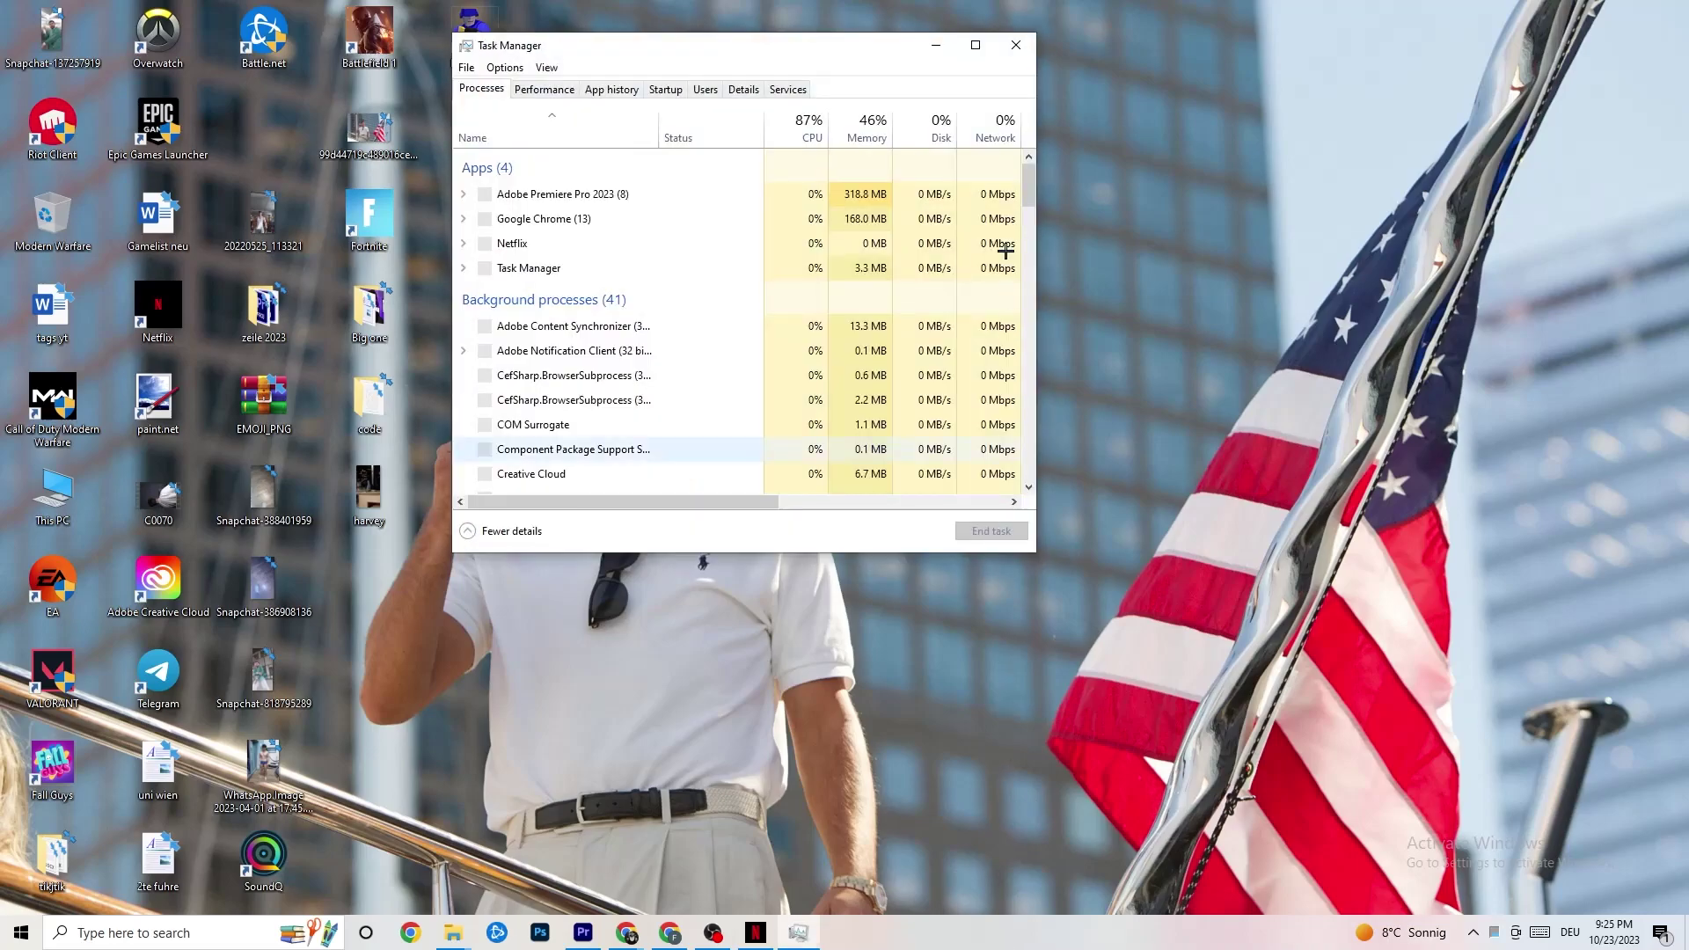
pyautogui.click(971, 40)
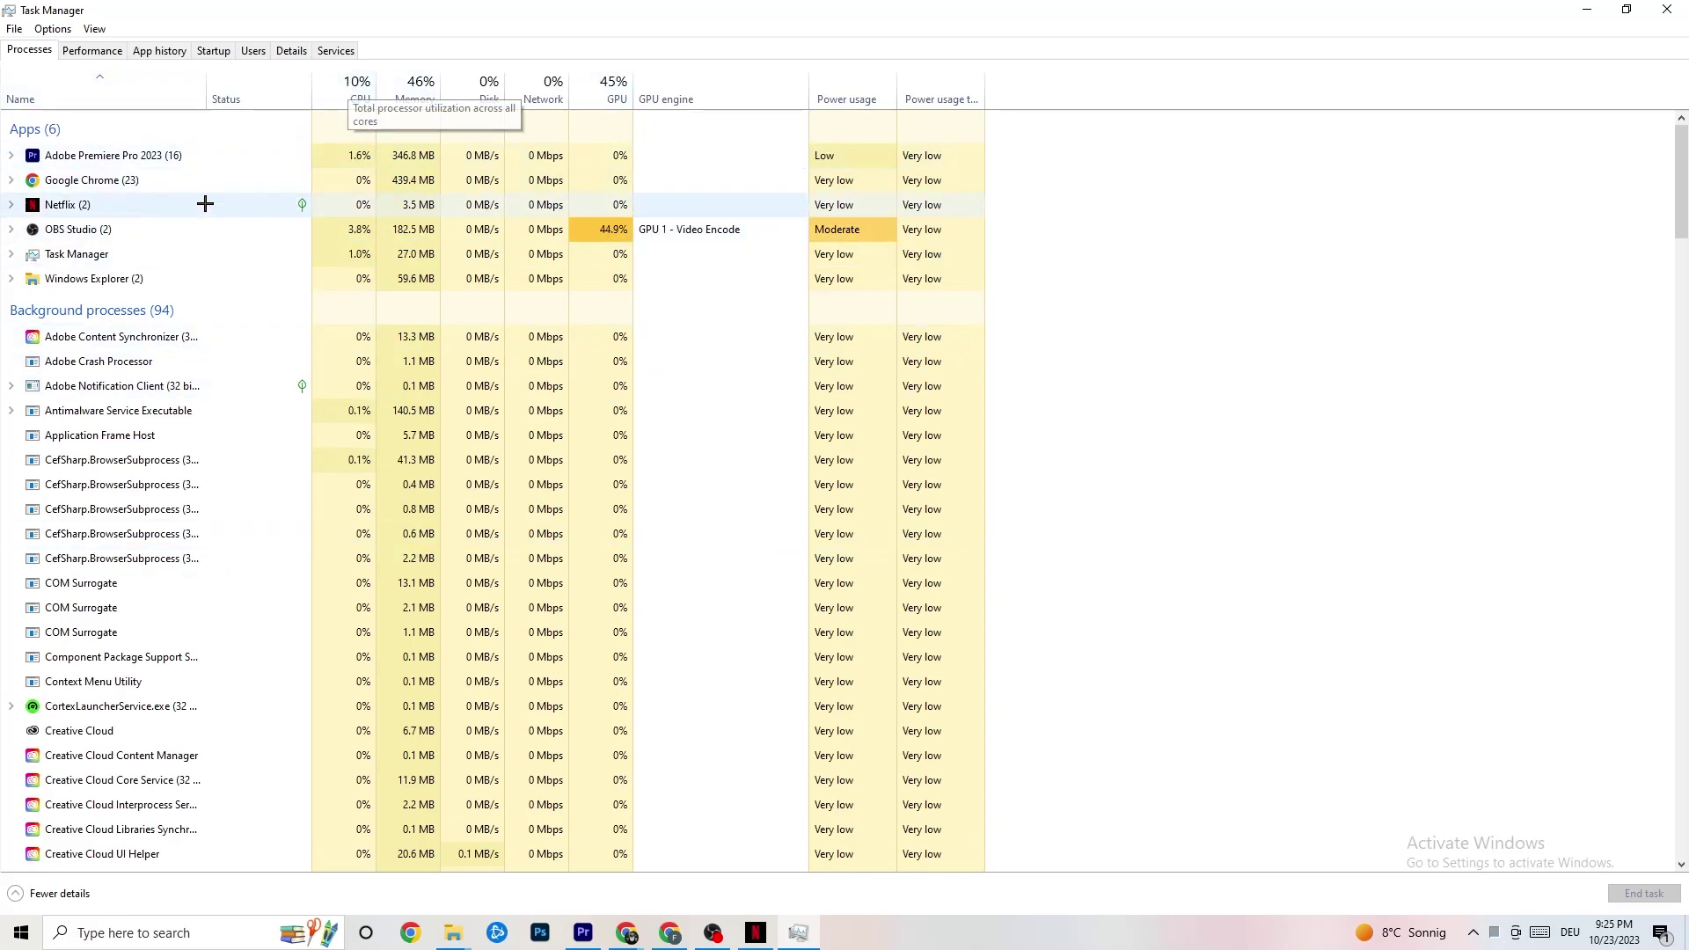
pyautogui.rightClick(110, 281)
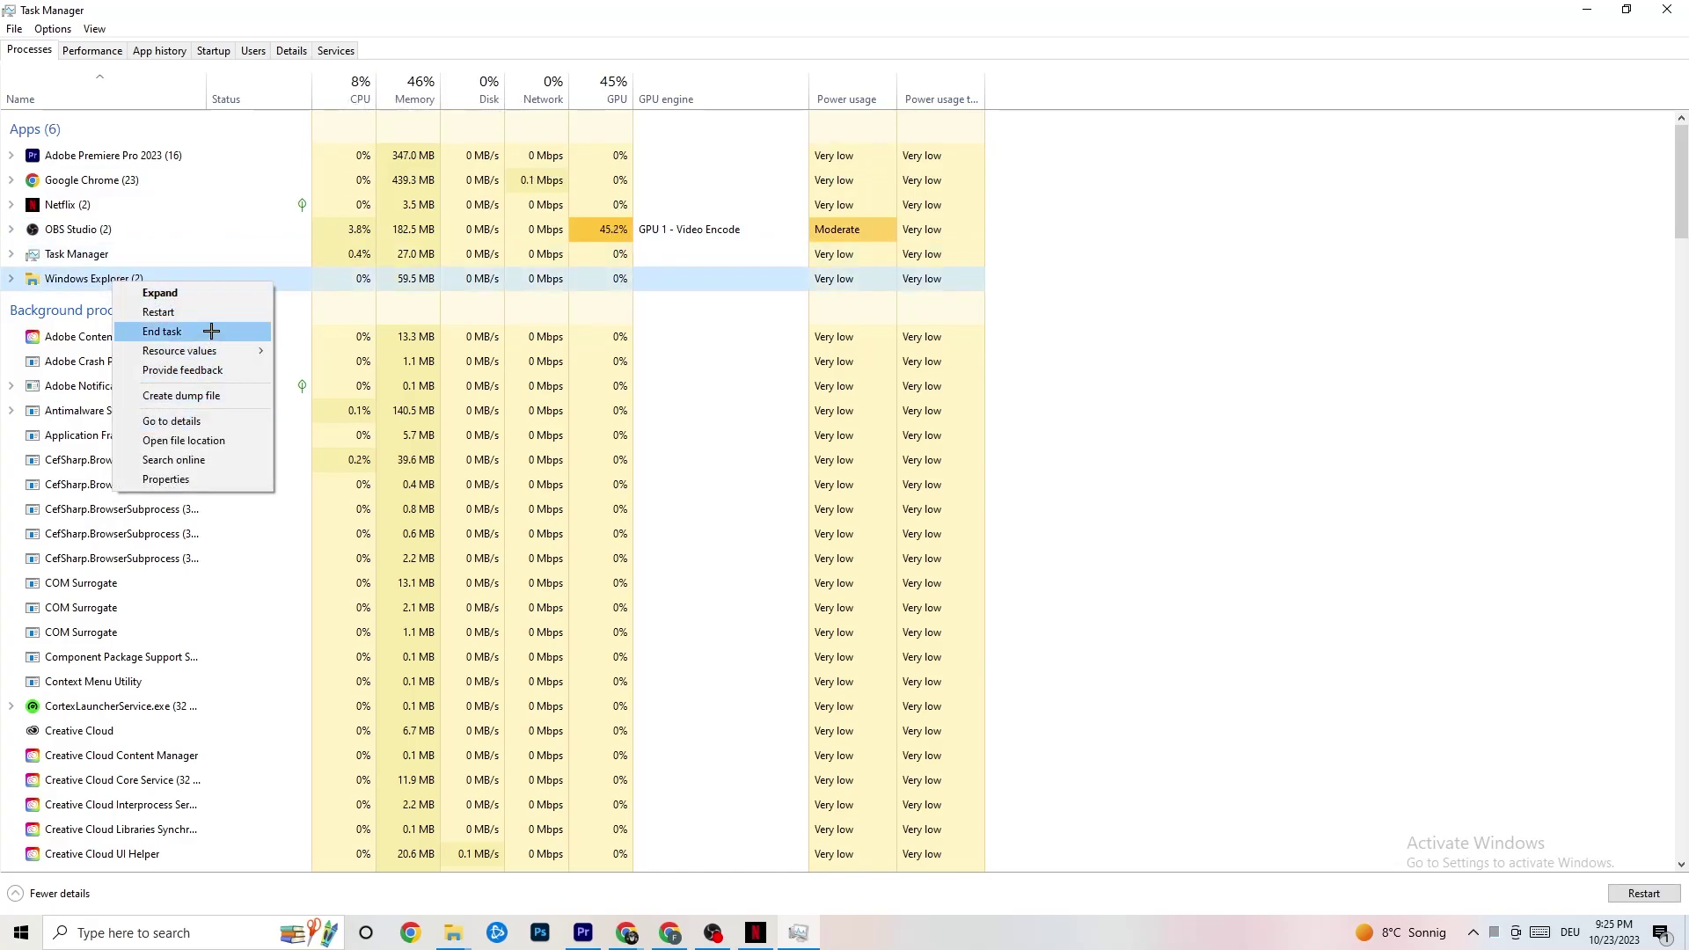
pyautogui.click(1222, 277)
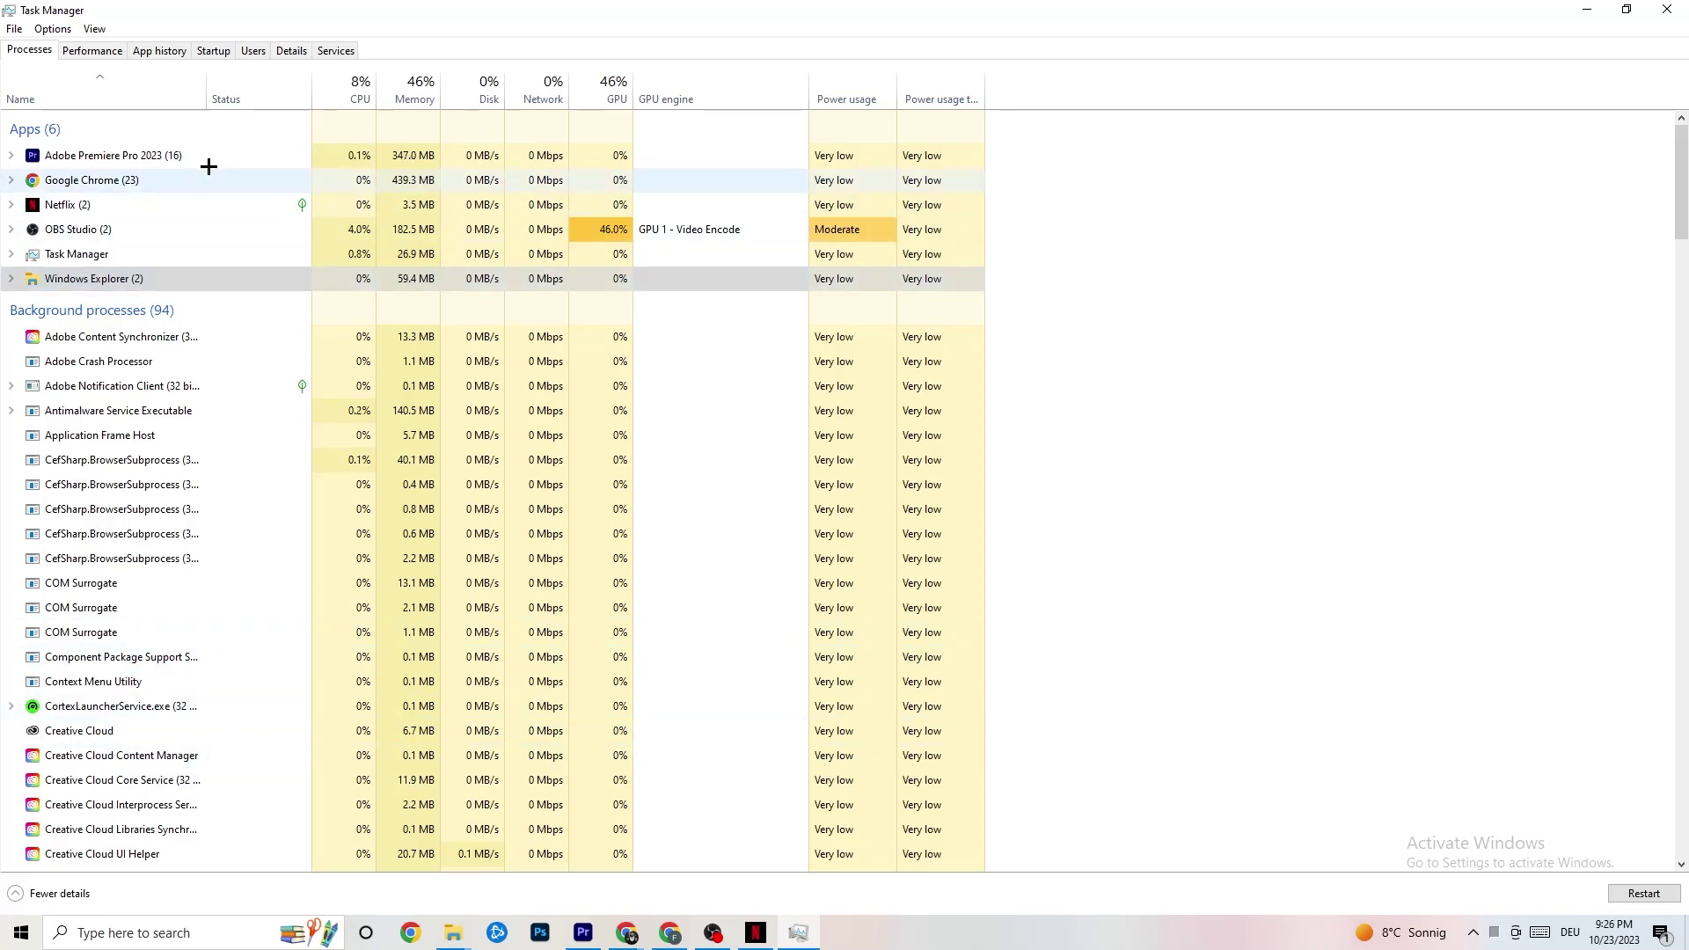
pyautogui.click(213, 50)
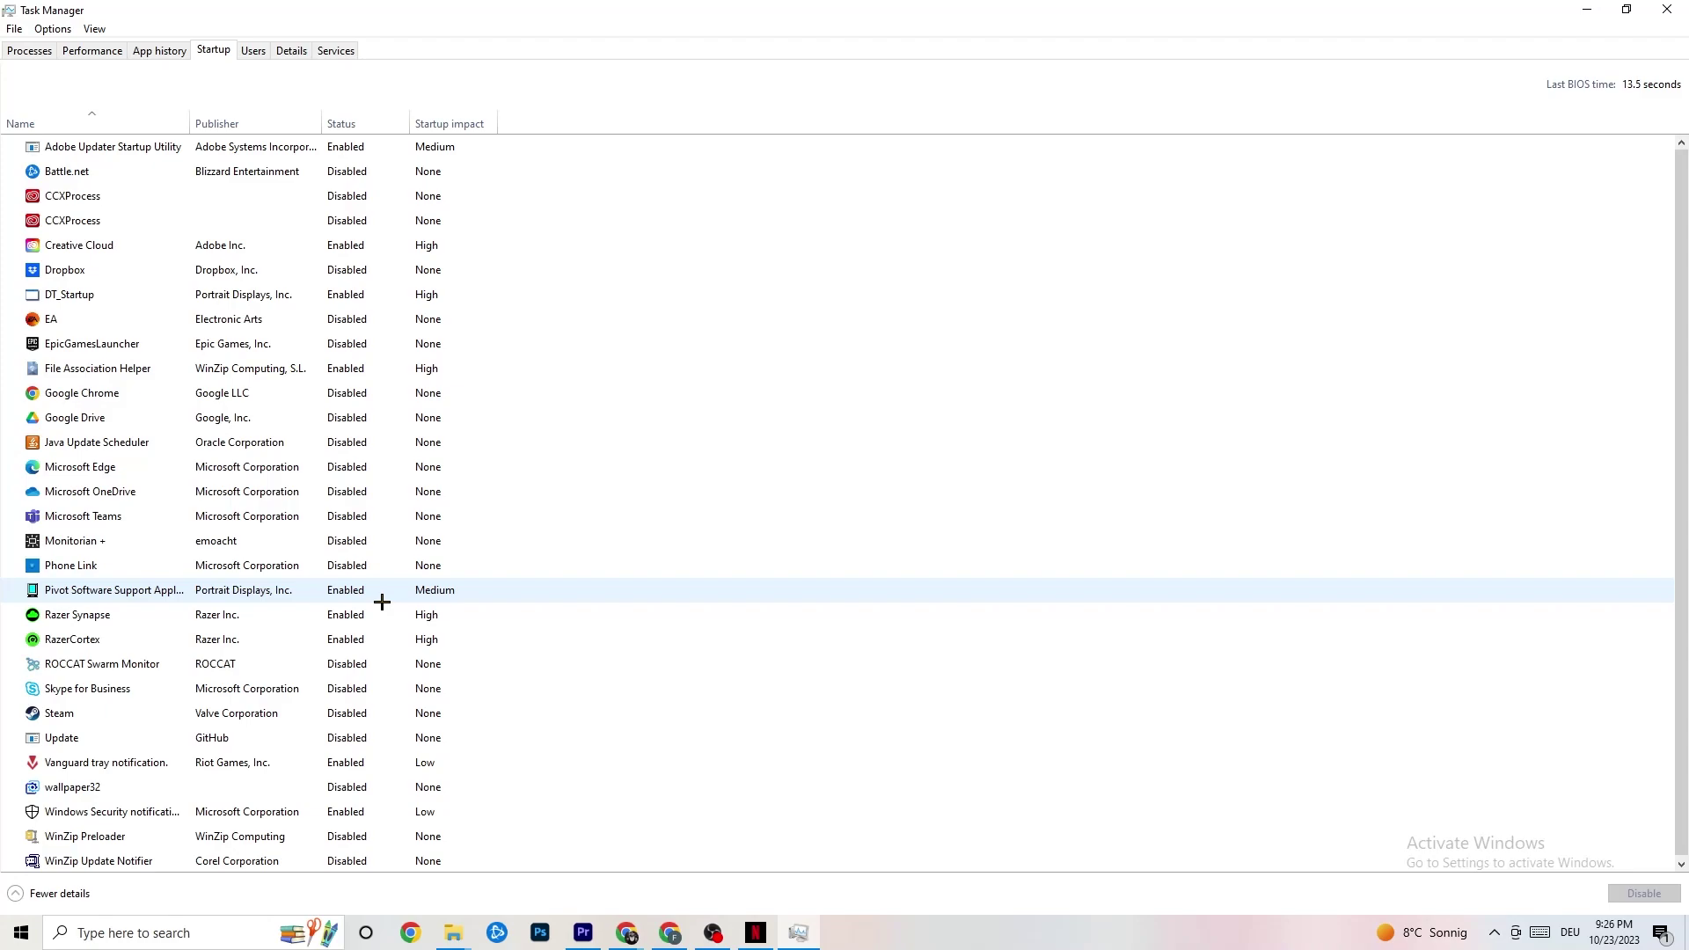
# Check the Portrait Displays startup entry's options, then move to the Details process list.
pyautogui.rightClick(340, 590)
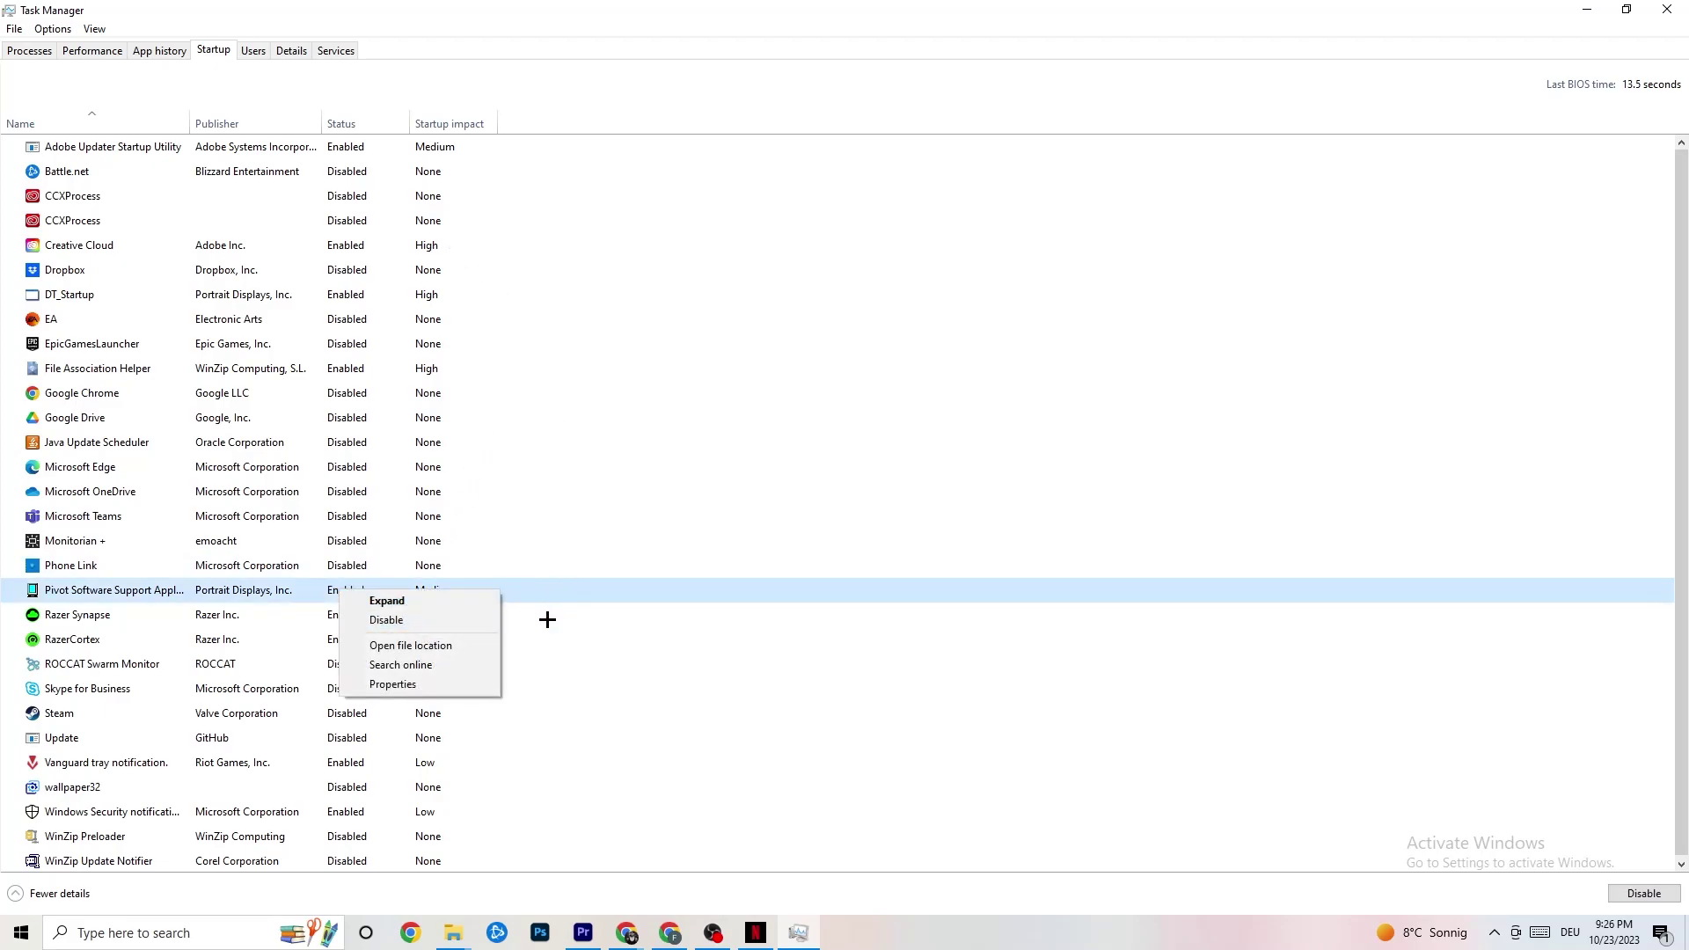
pyautogui.click(291, 53)
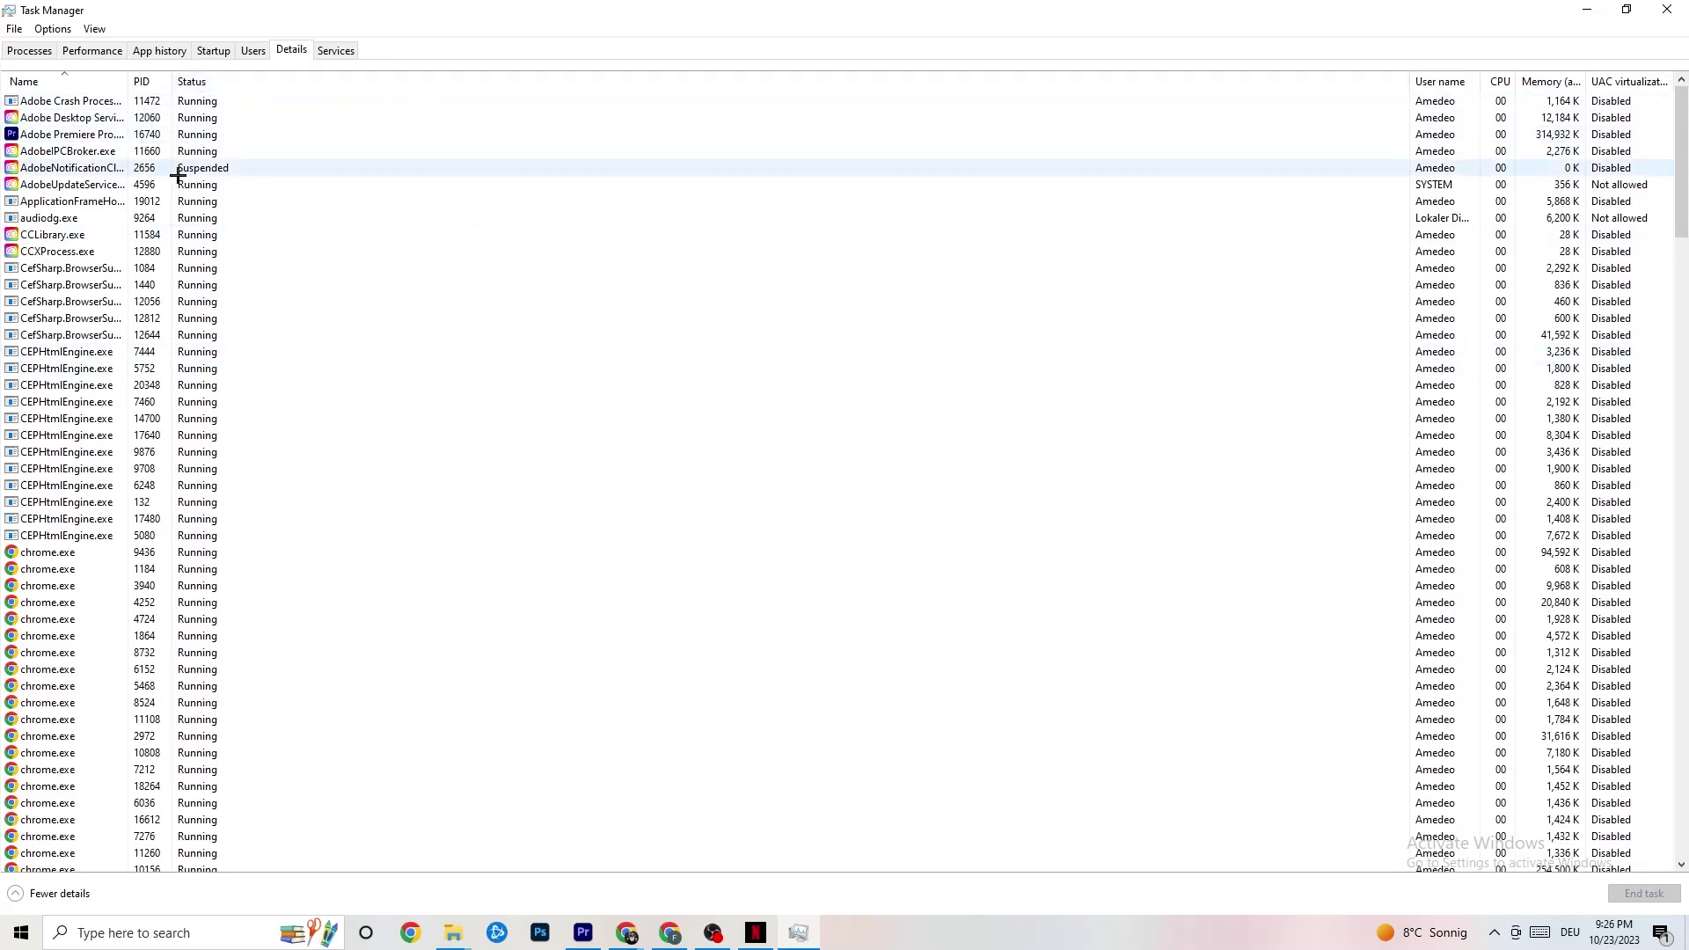
# Review Adobe Premiere Pro's Set priority options, leave it at Normal, and close Task Manager.
pyautogui.rightClick(74, 142)
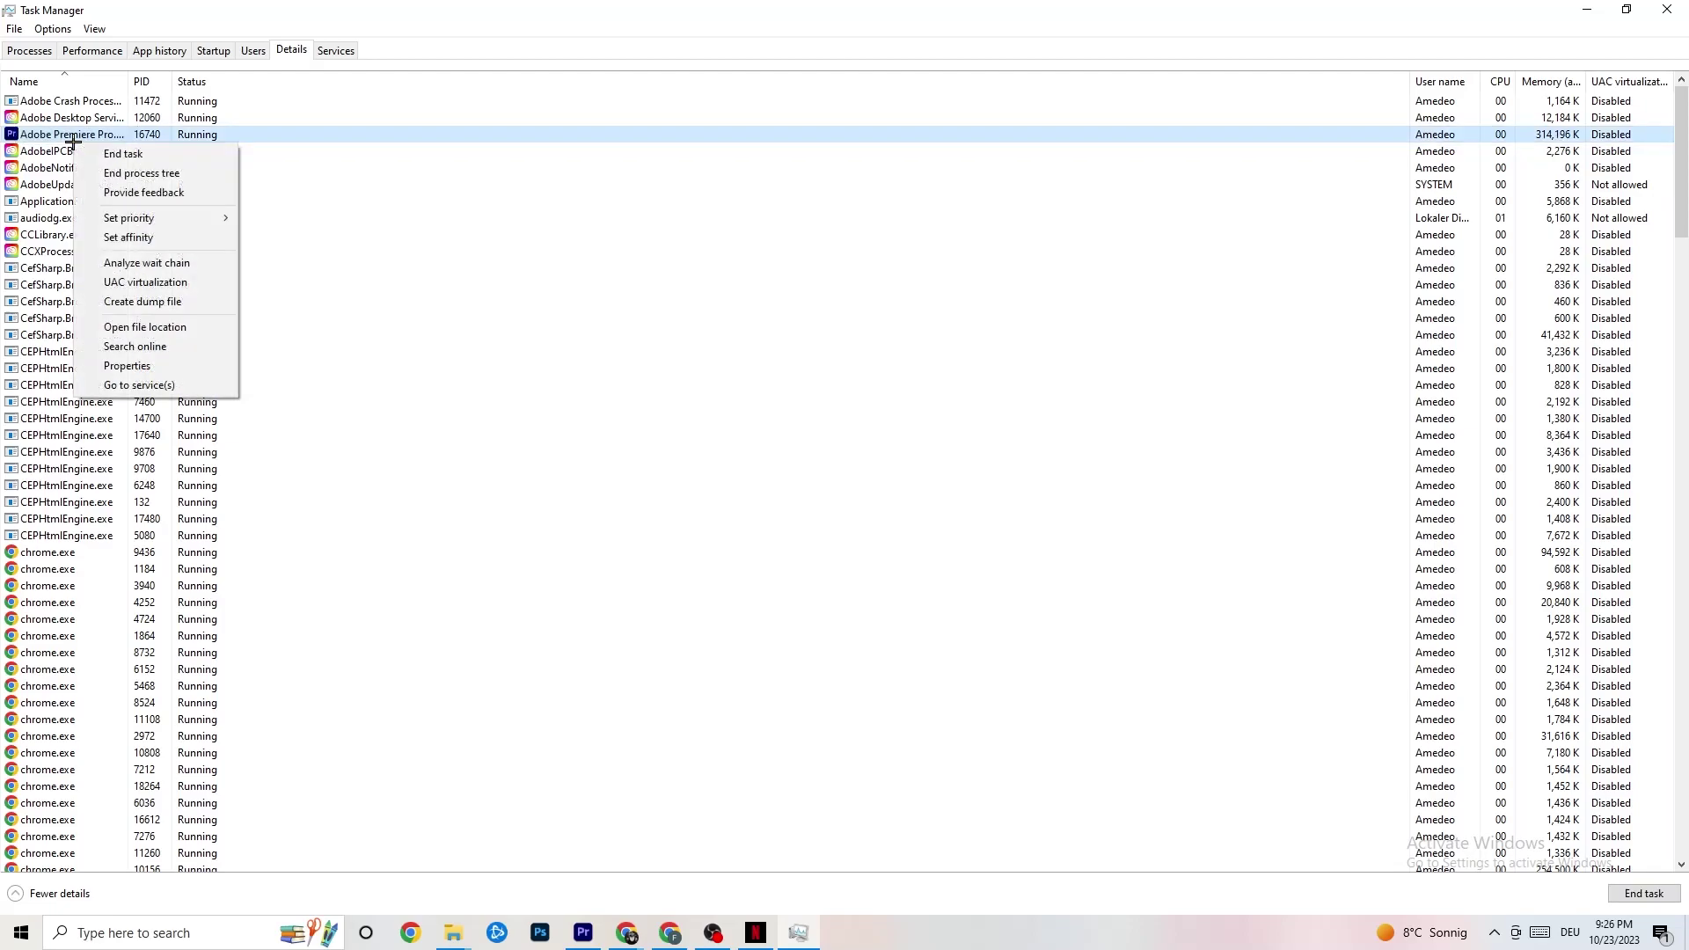
pyautogui.moveTo(183, 217)
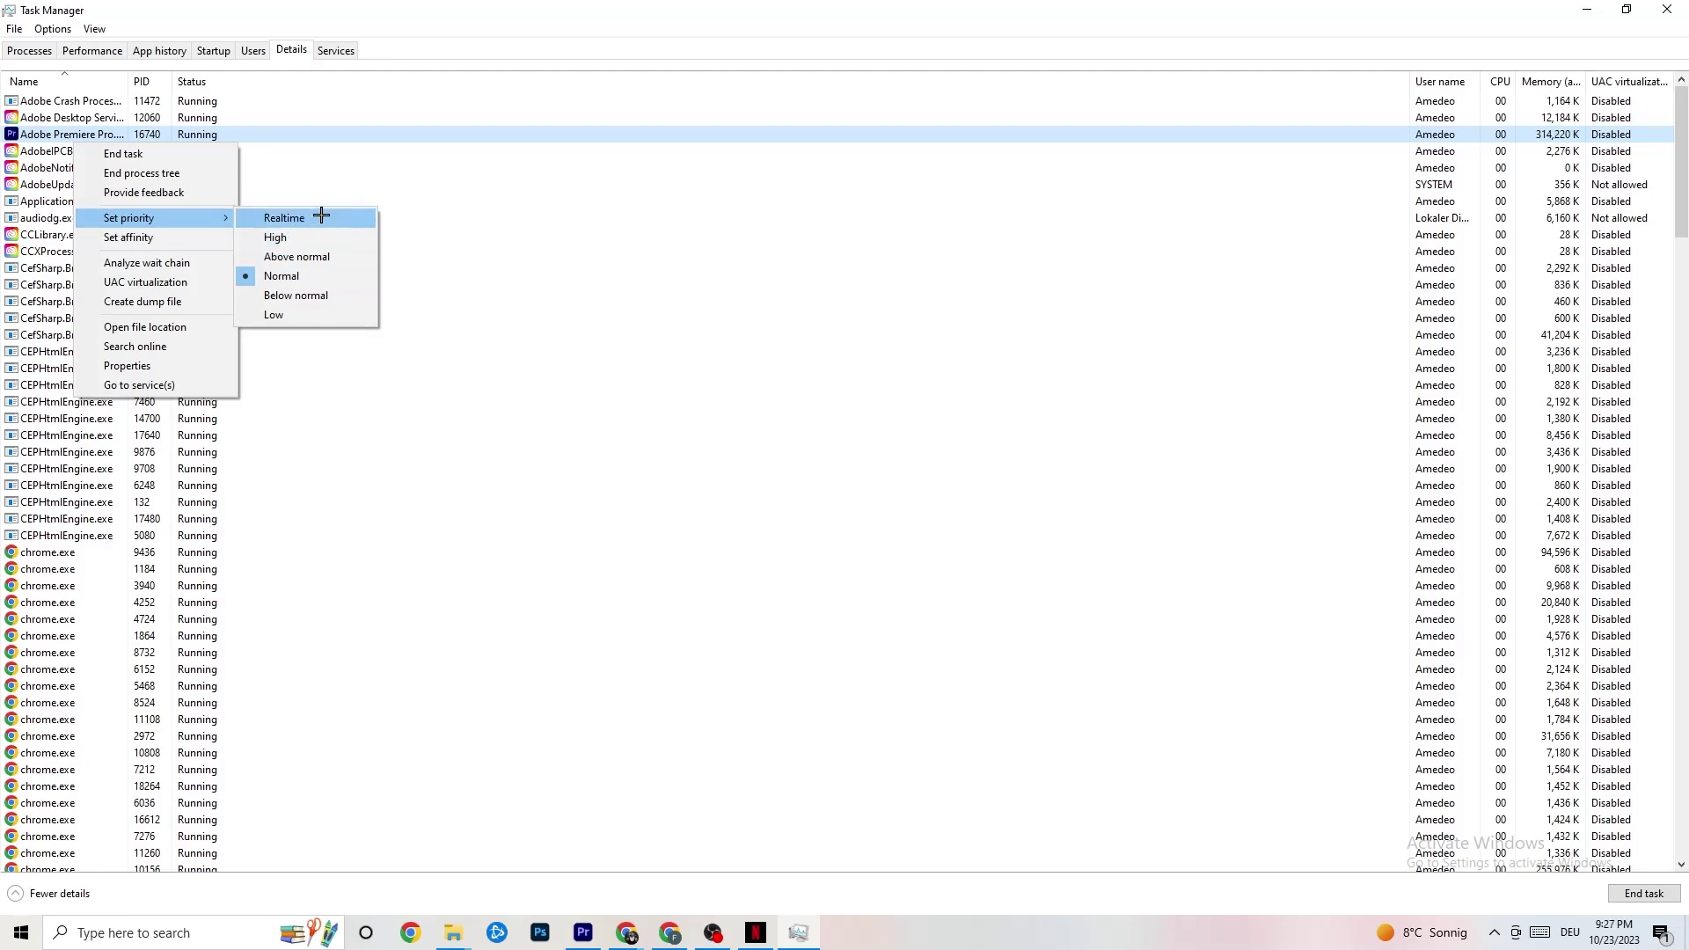
pyautogui.click(498, 173)
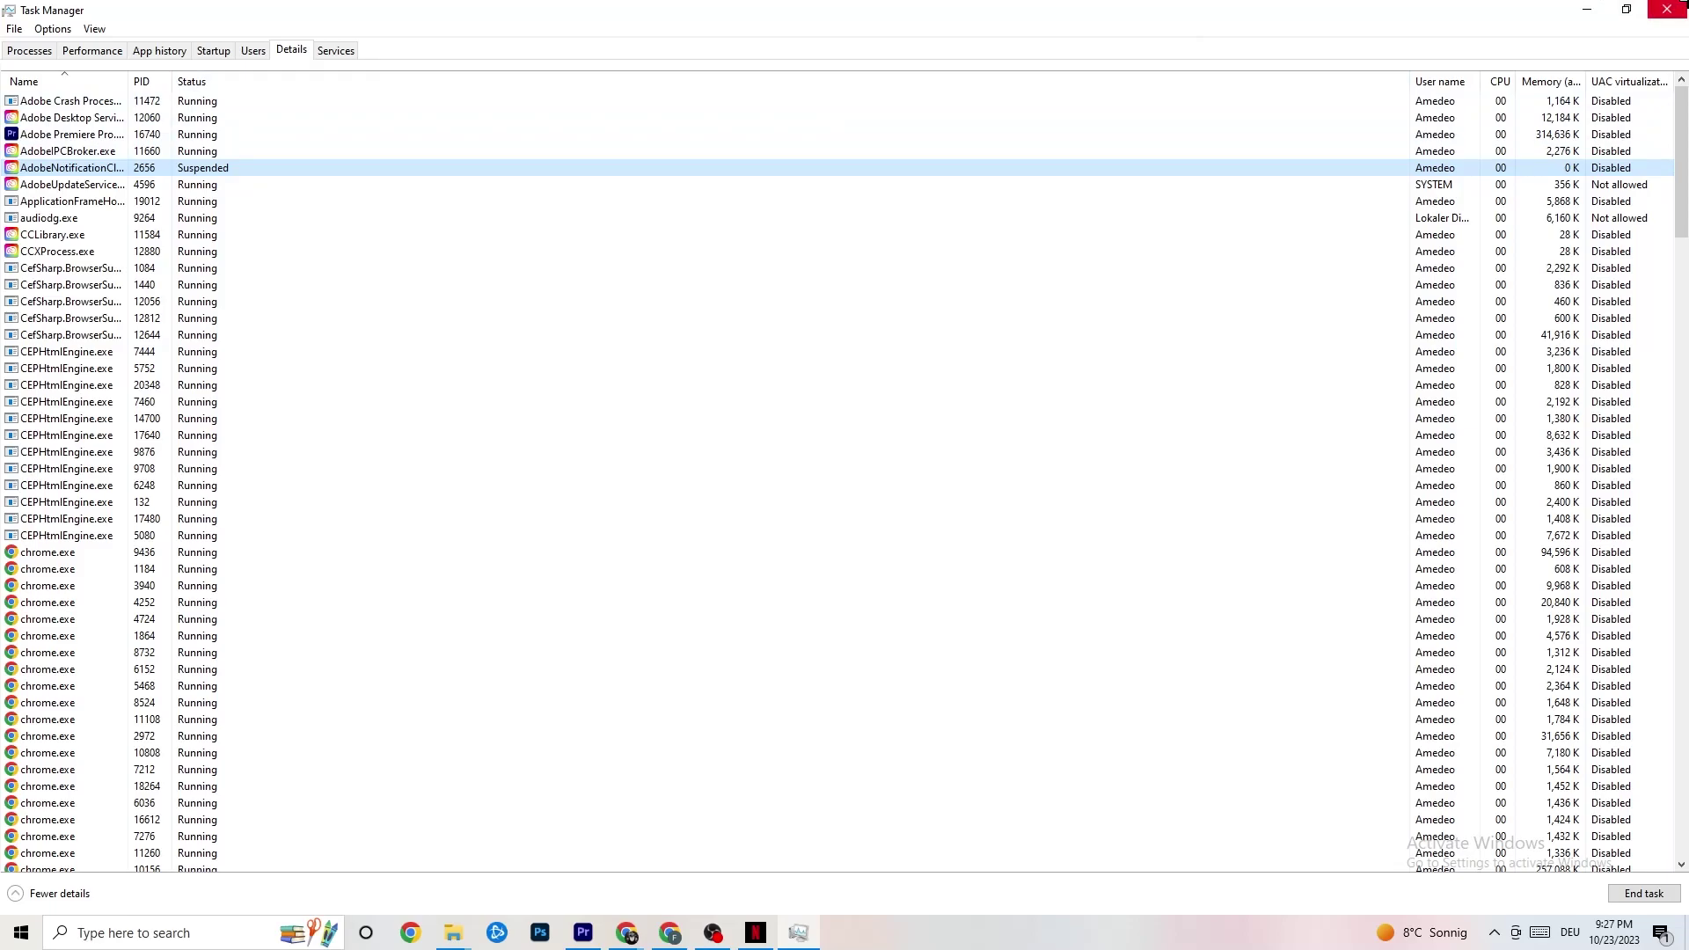
pyautogui.click(1666, 9)
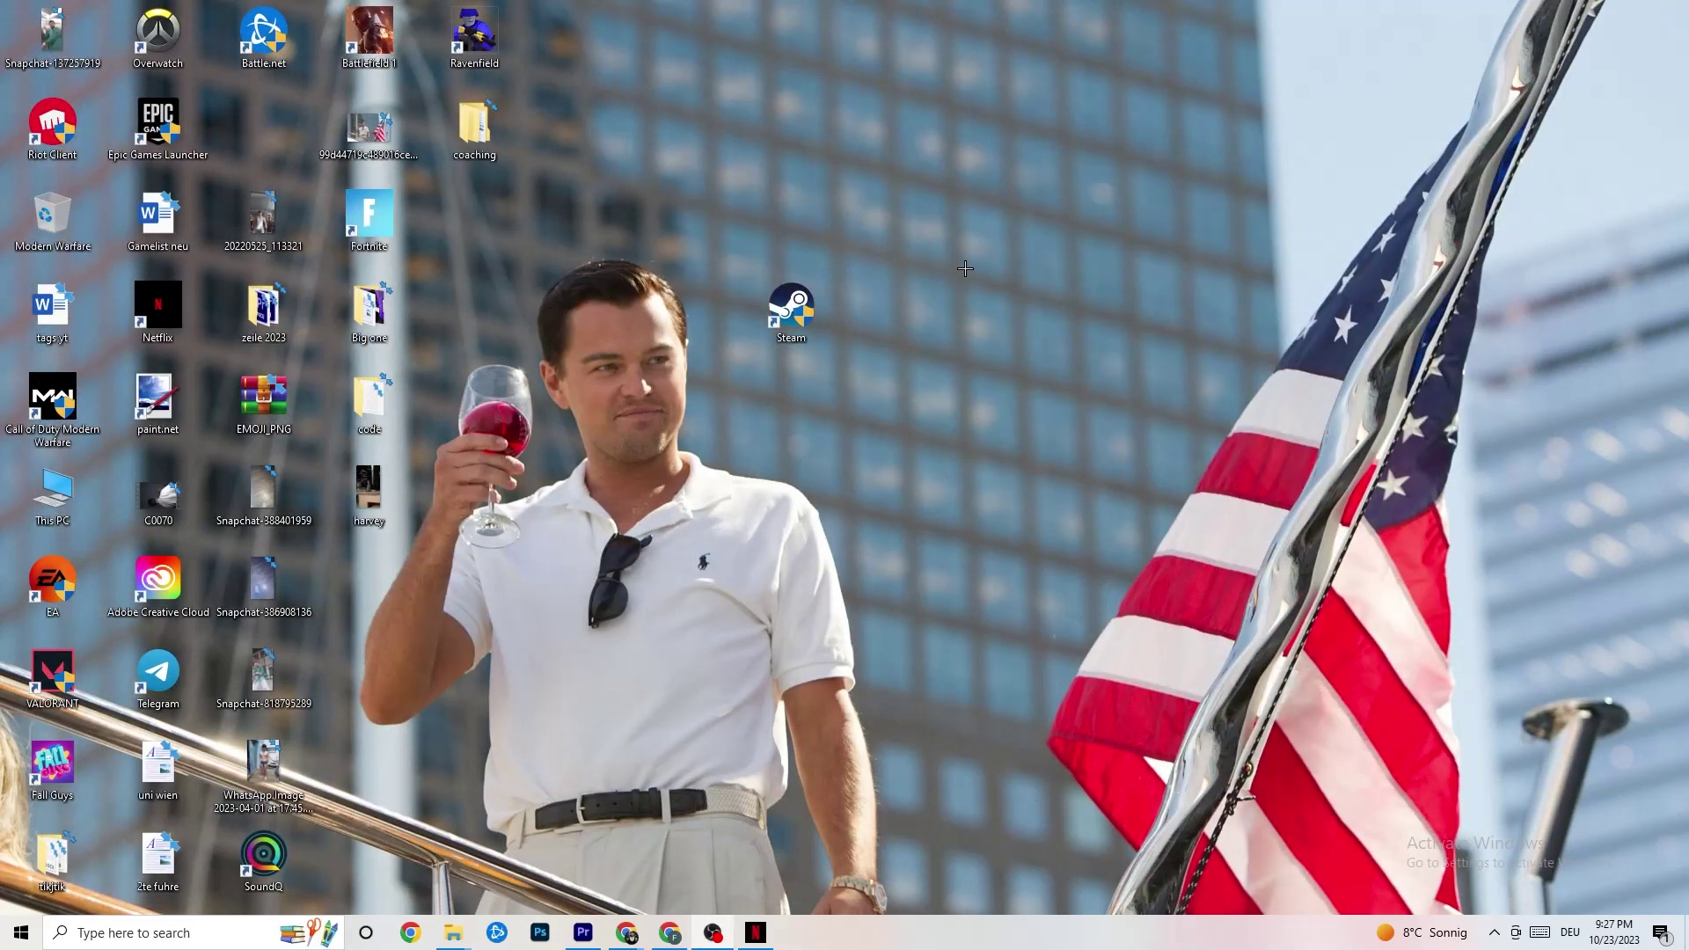
# Launch NVIDIA Control Panel from the desktop context menu and go to Adjust image settings with preview.
pyautogui.rightClick(946, 168)
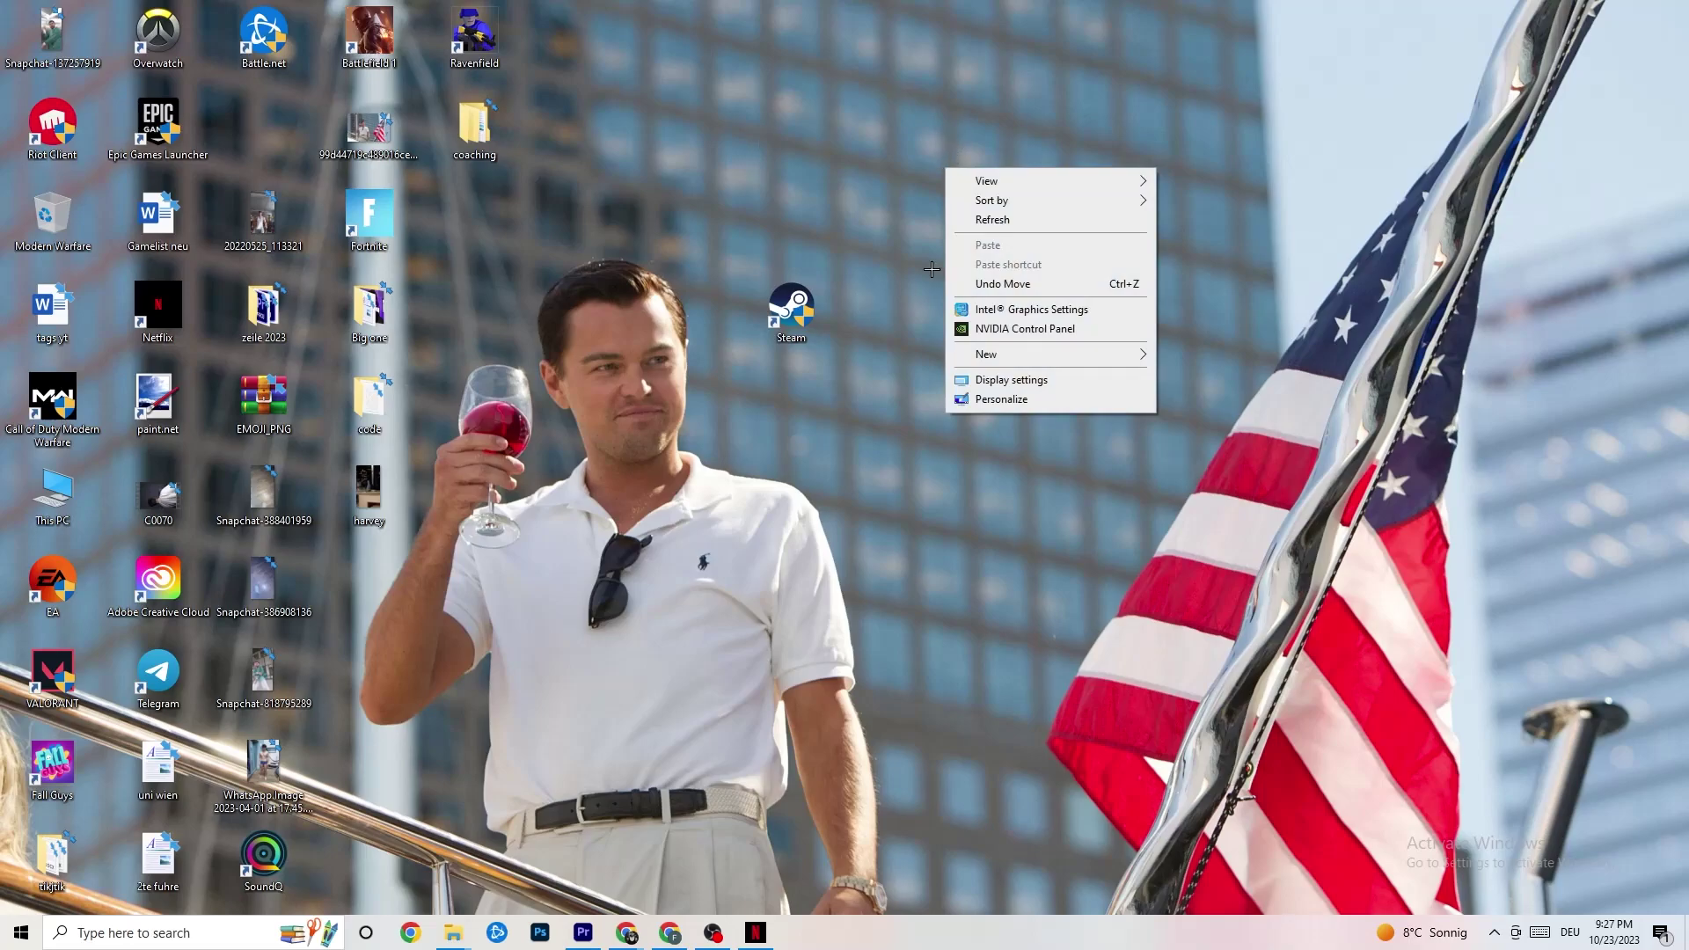
pyautogui.click(1000, 330)
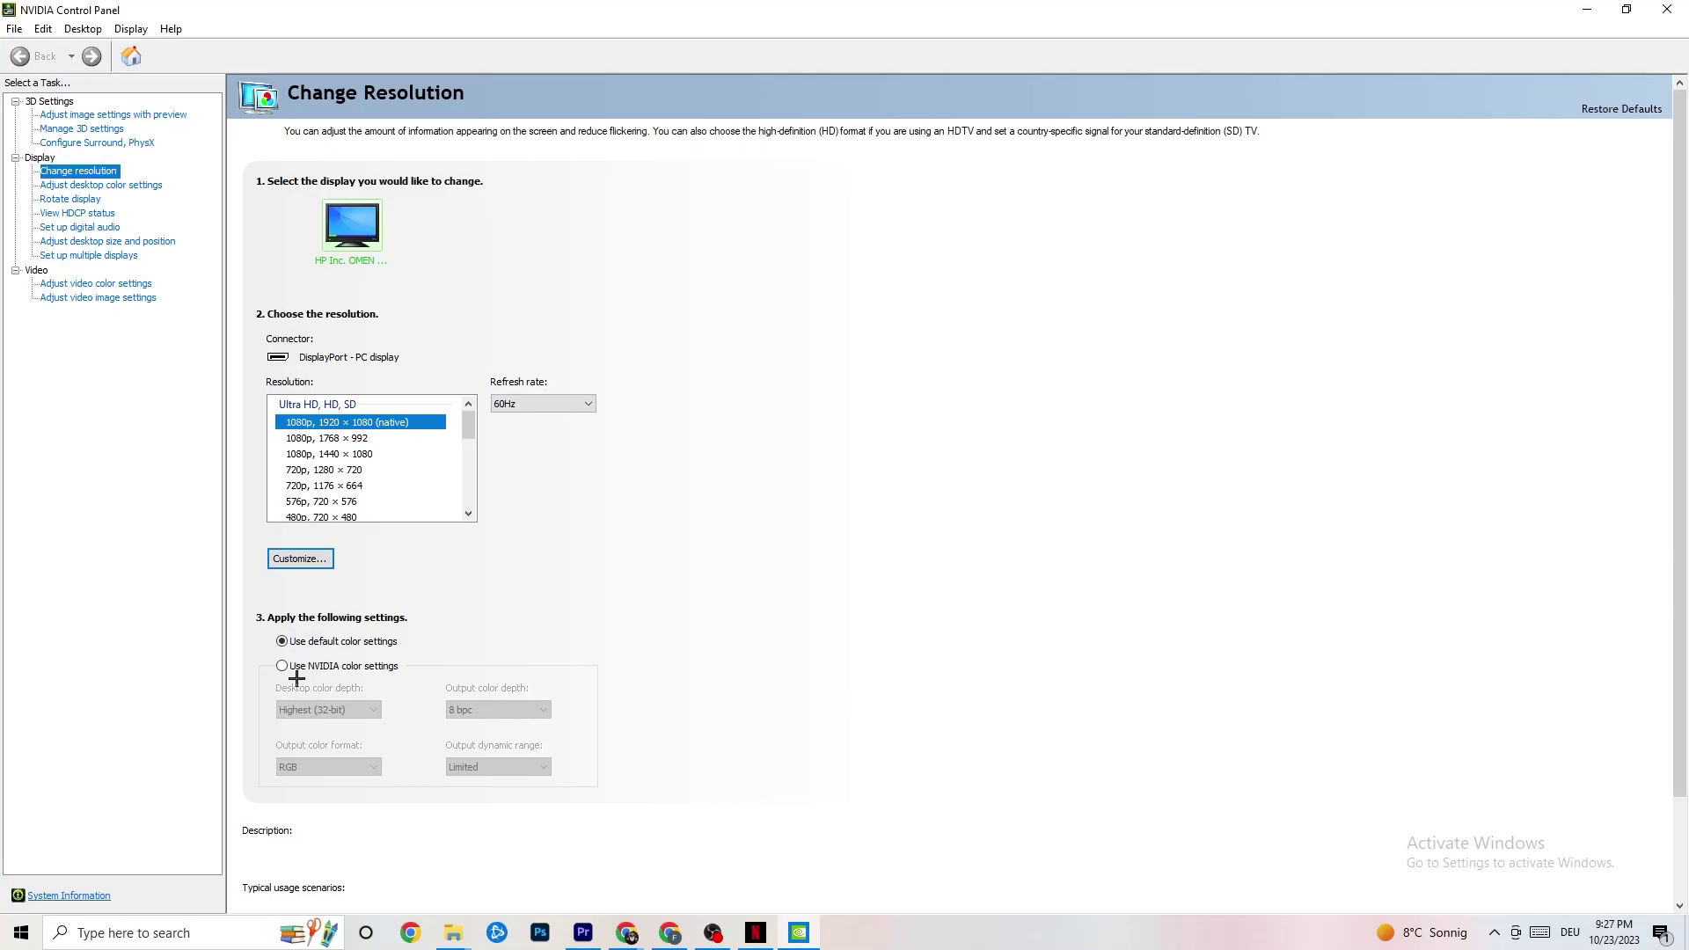
pyautogui.click(95, 118)
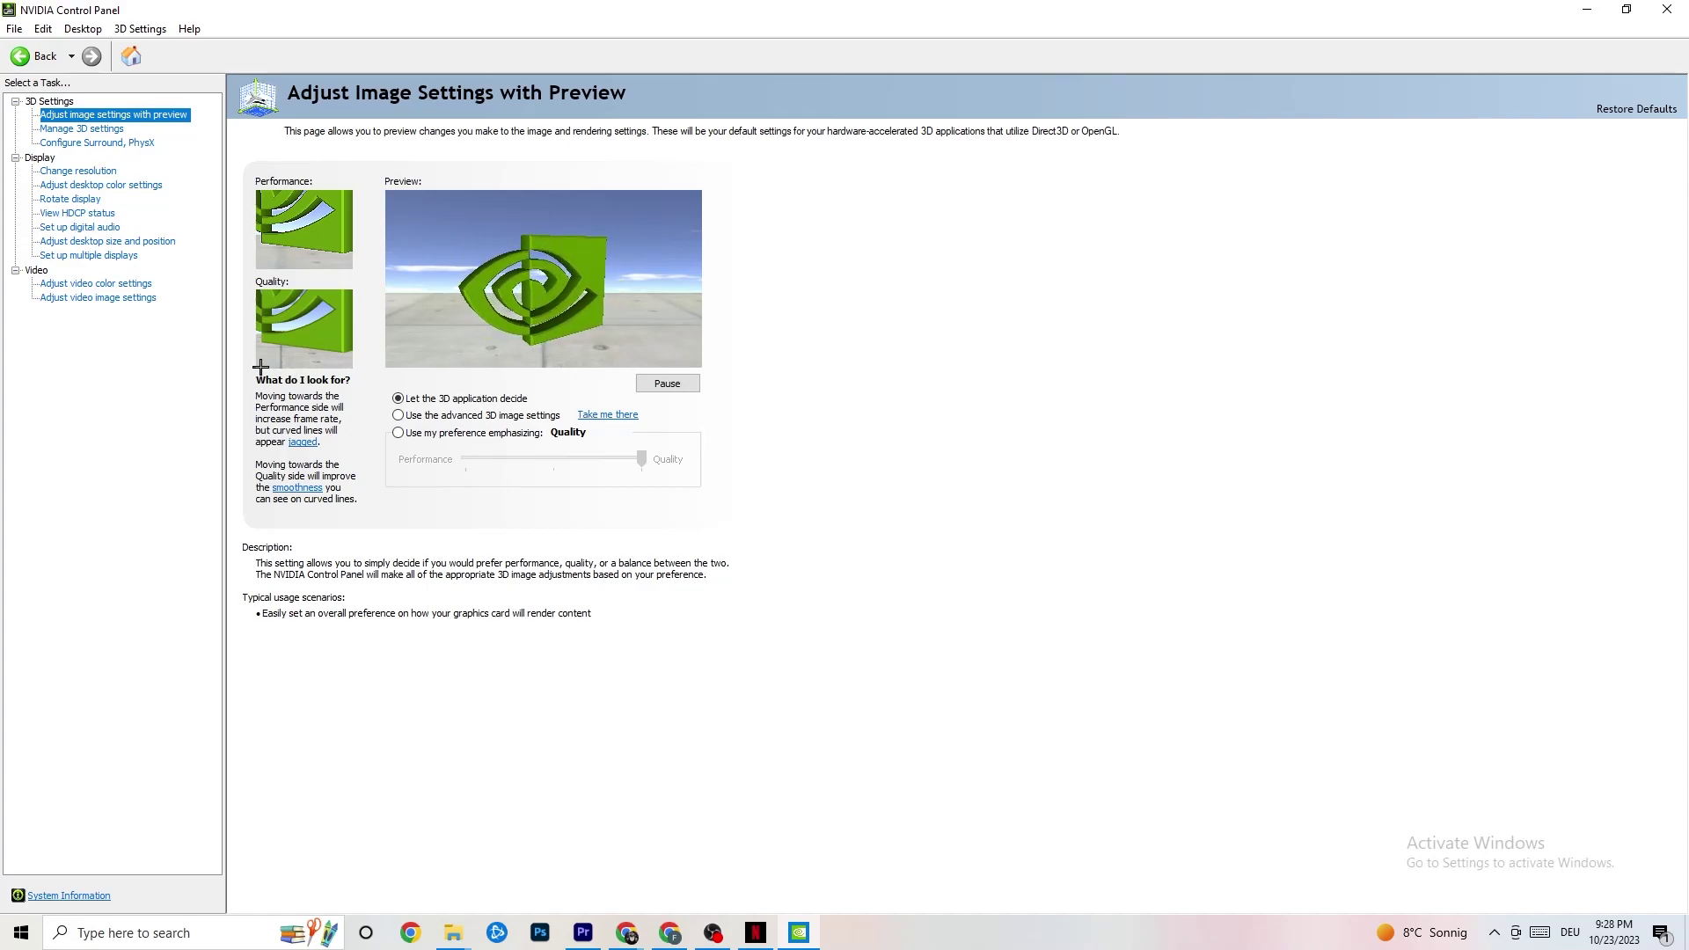
pyautogui.click(62, 173)
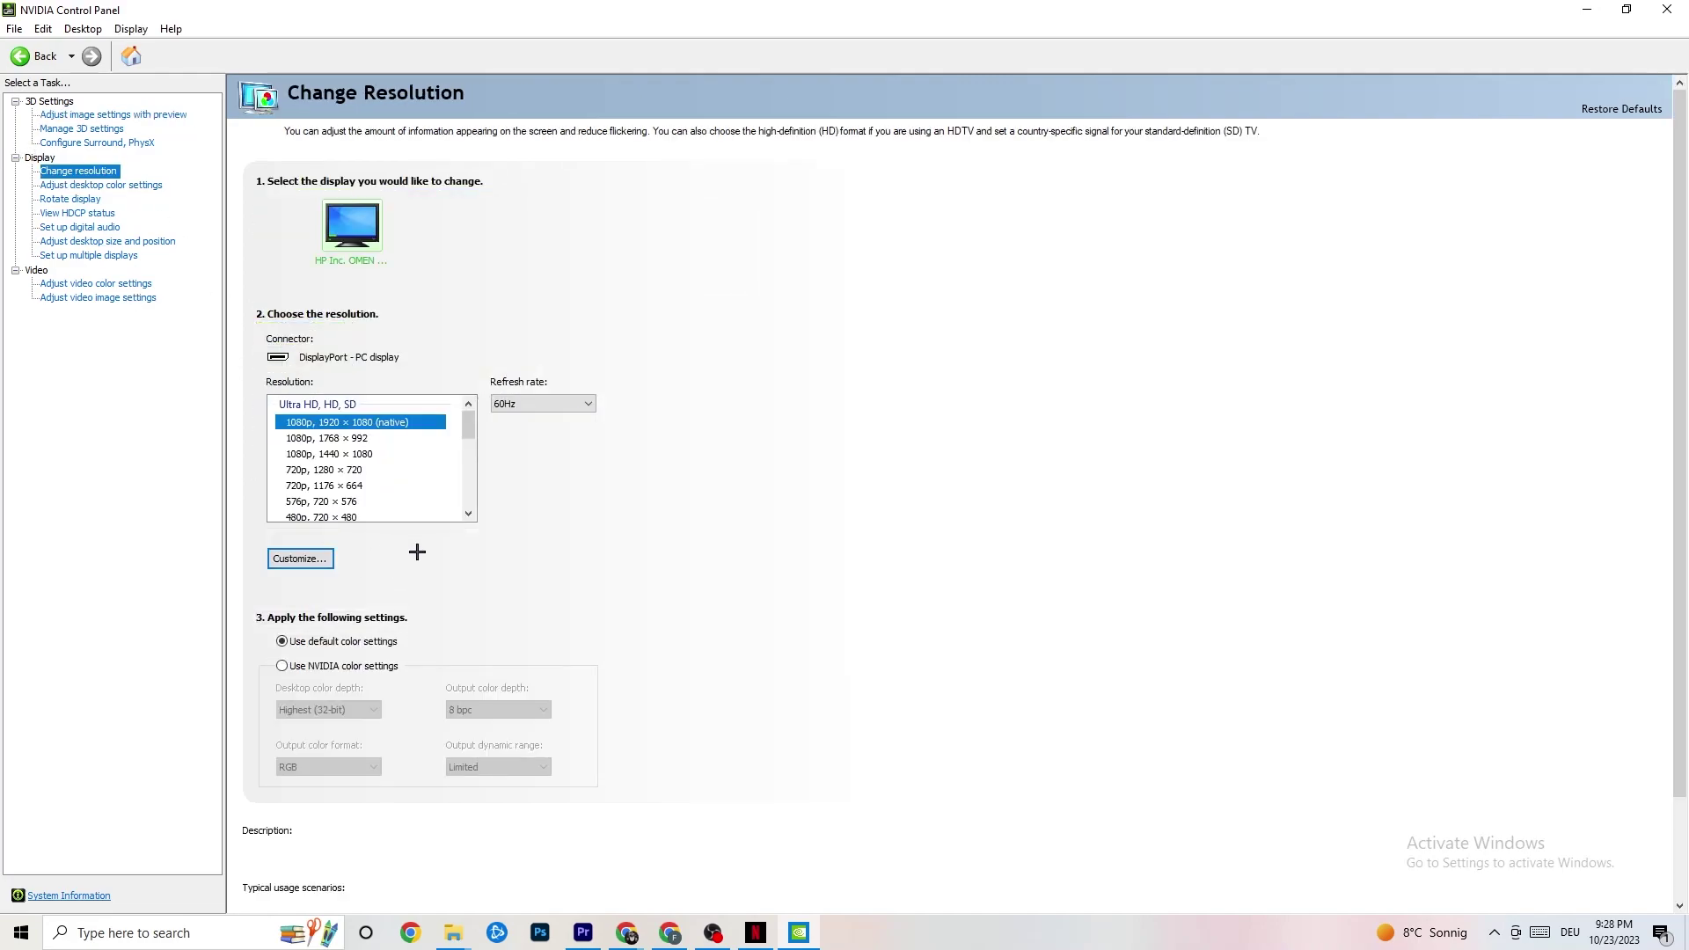